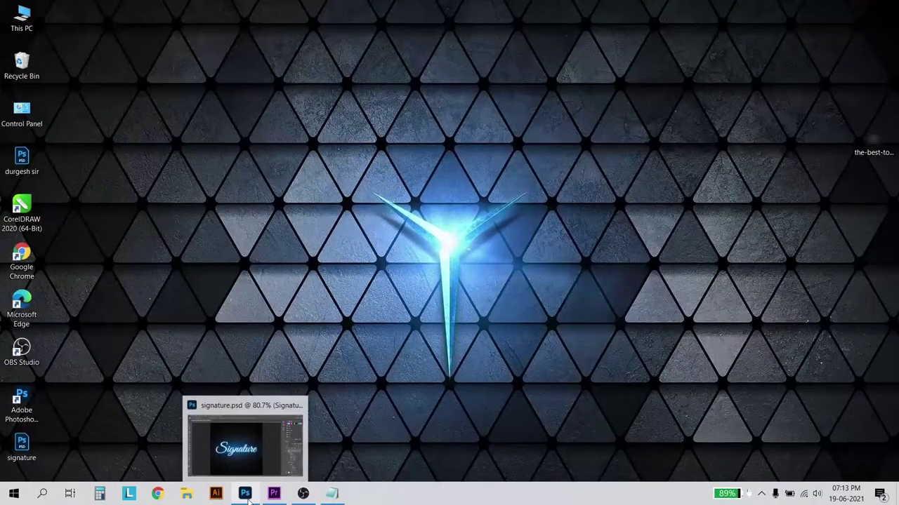
Step: Launch Photoshop with the finished signature.psd example open for preview
{"action": "left_click", "coordinate": [247, 495]}
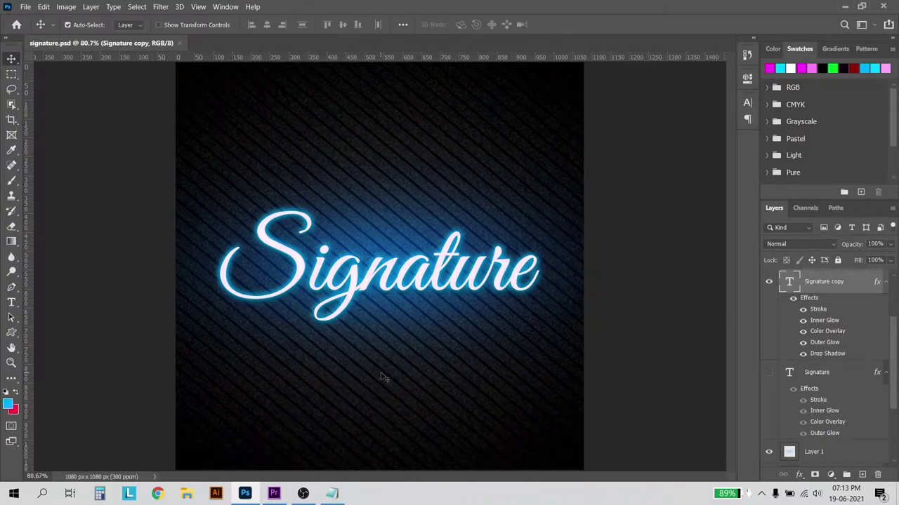
Step: Create a new custom 1080 × 1080 px document at 300 resolution
{"action": "left_click", "coordinate": [28, 9]}
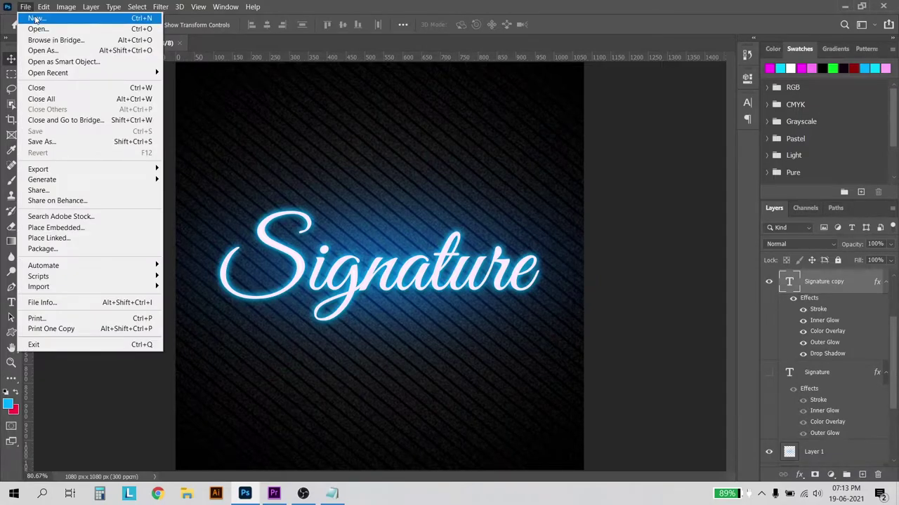
{"action": "left_click", "coordinate": [36, 19]}
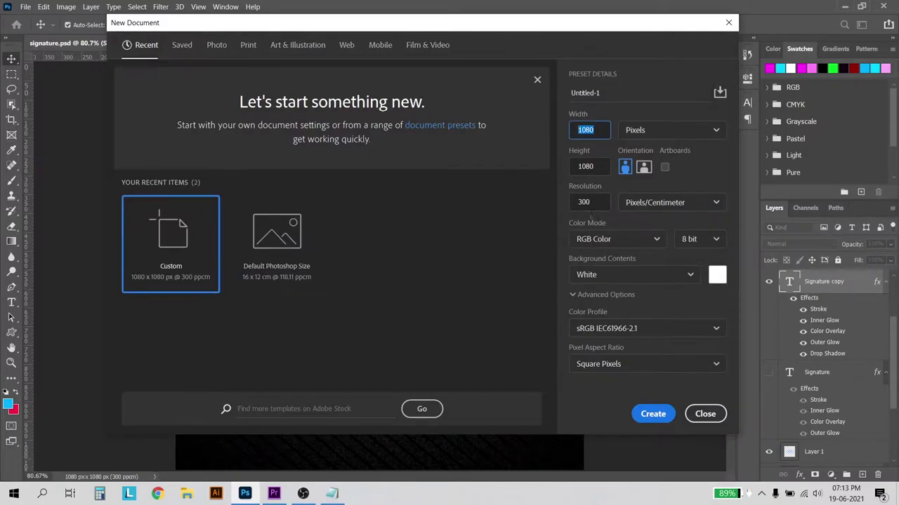
{"action": "left_click", "coordinate": [499, 200]}
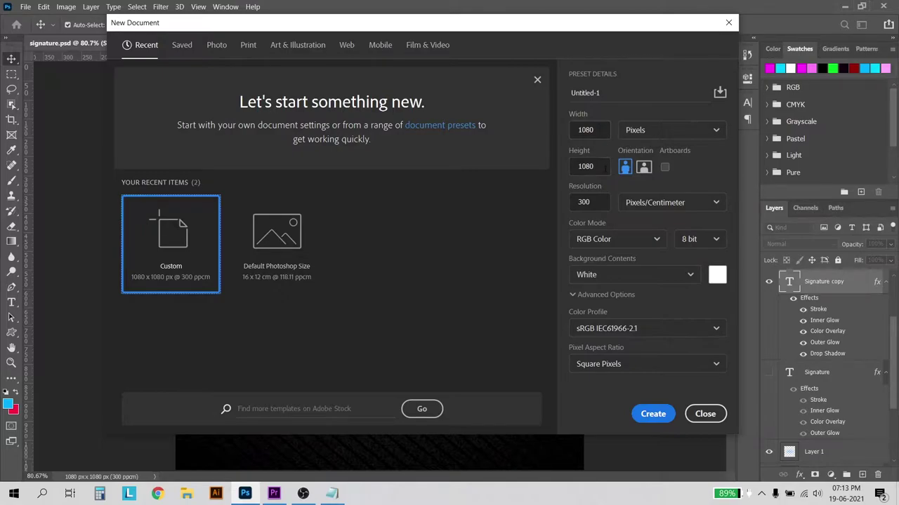
{"action": "left_click", "coordinate": [583, 202]}
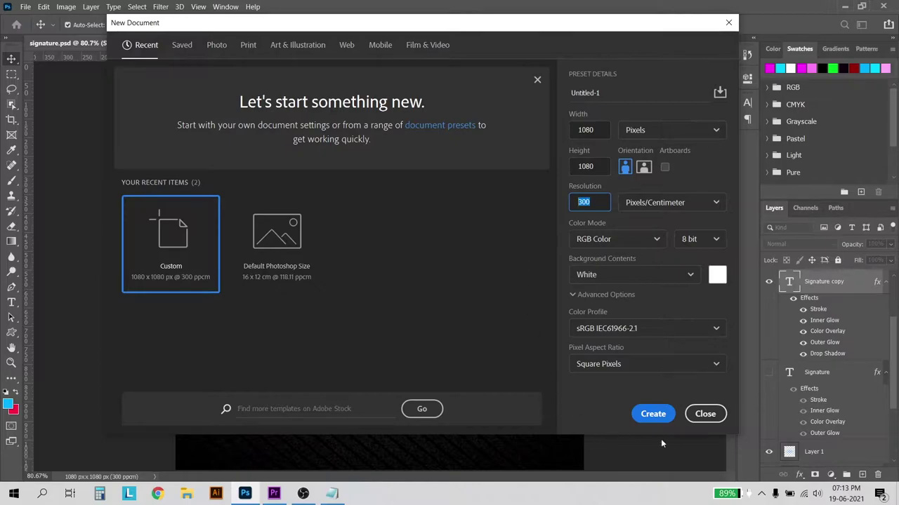
{"action": "left_click", "coordinate": [660, 417]}
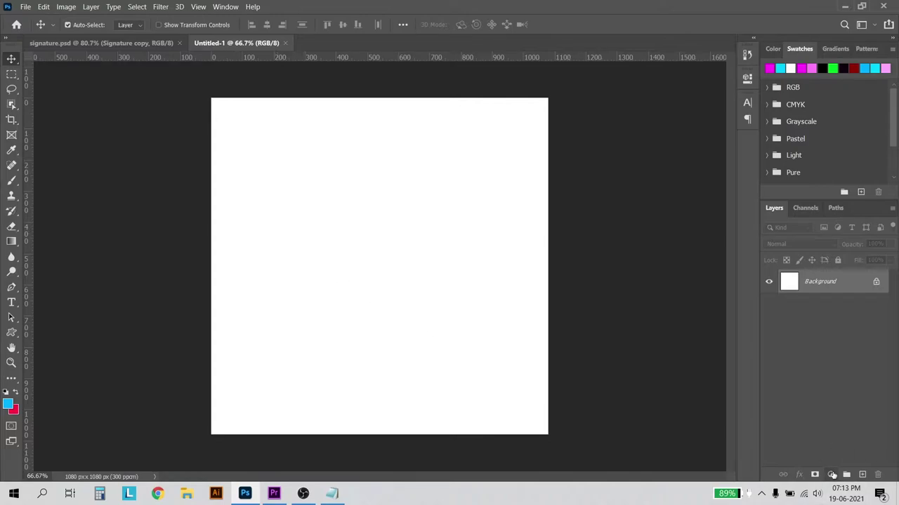
Step: Add a black #000000 Solid Color fill layer over the white background
{"action": "left_click", "coordinate": [832, 475]}
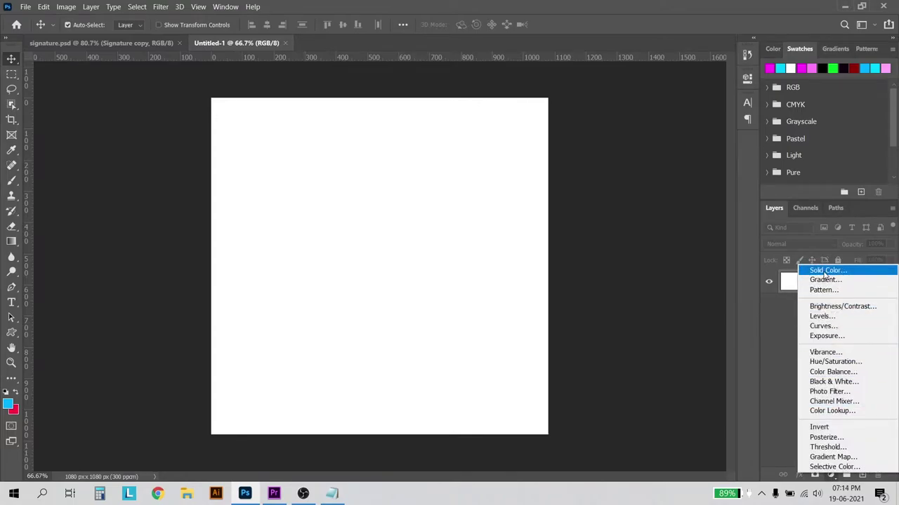
{"action": "left_click", "coordinate": [826, 271]}
{"action": "left_click_drag", "start_coordinate": [616, 287], "coordinate": [543, 320]}
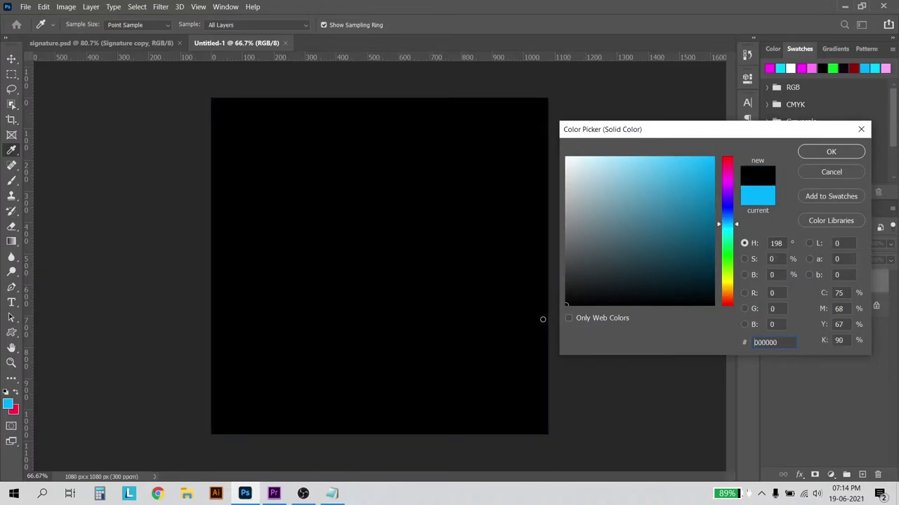
{"action": "left_click", "coordinate": [814, 153]}
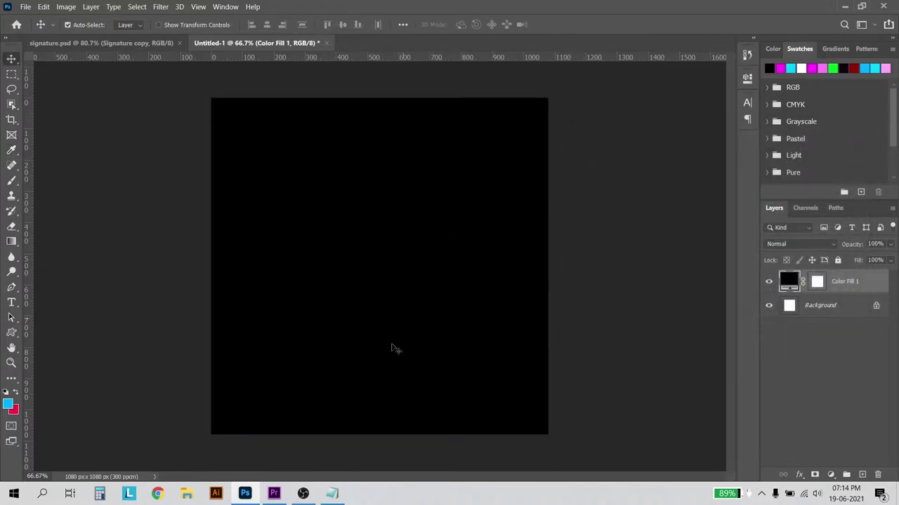
{"action": "left_click", "coordinate": [11, 302]}
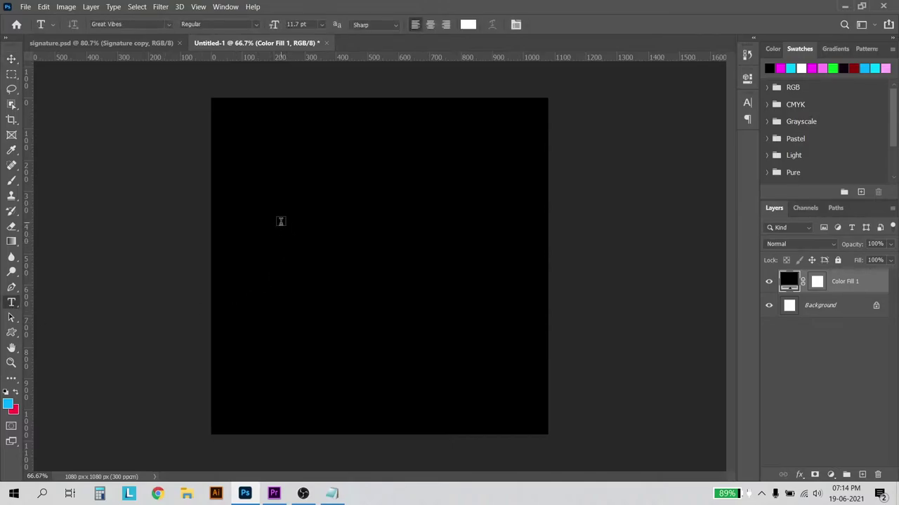
Step: Type 'Signature' in white script, then enlarge it and centre it on the canvas
{"action": "left_click", "coordinate": [279, 220]}
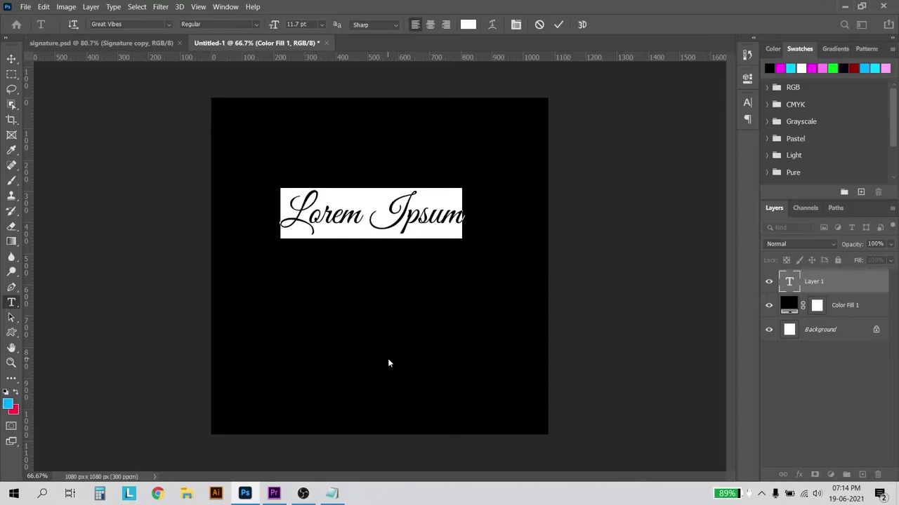
{"action": "type", "text": "Si"}
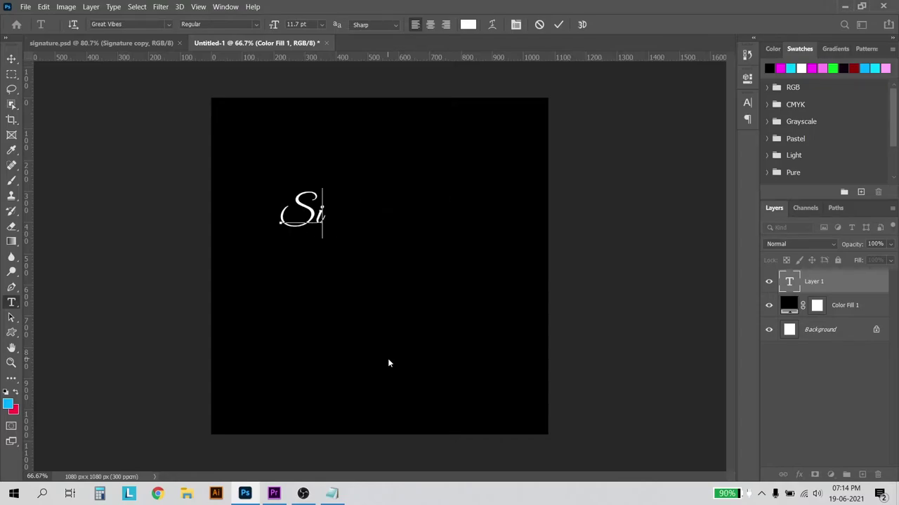
{"action": "type", "text": "gnat"}
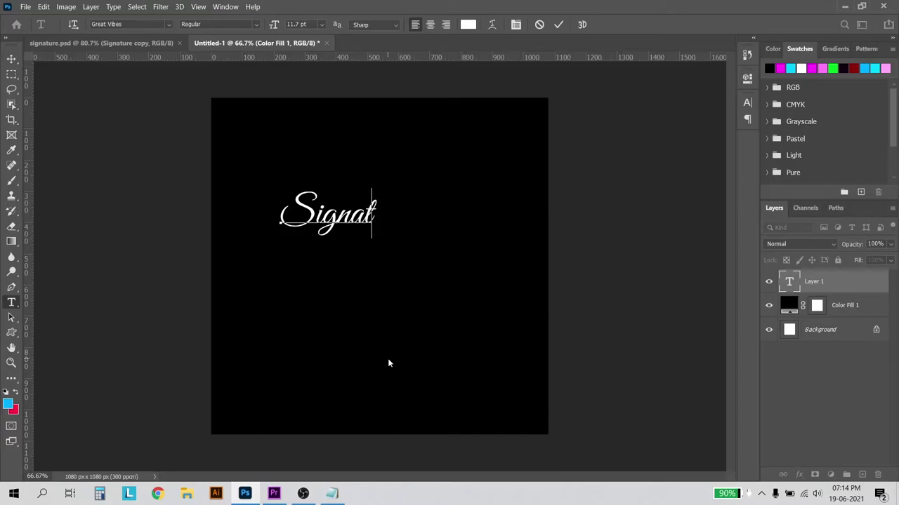
{"action": "type", "text": "ure"}
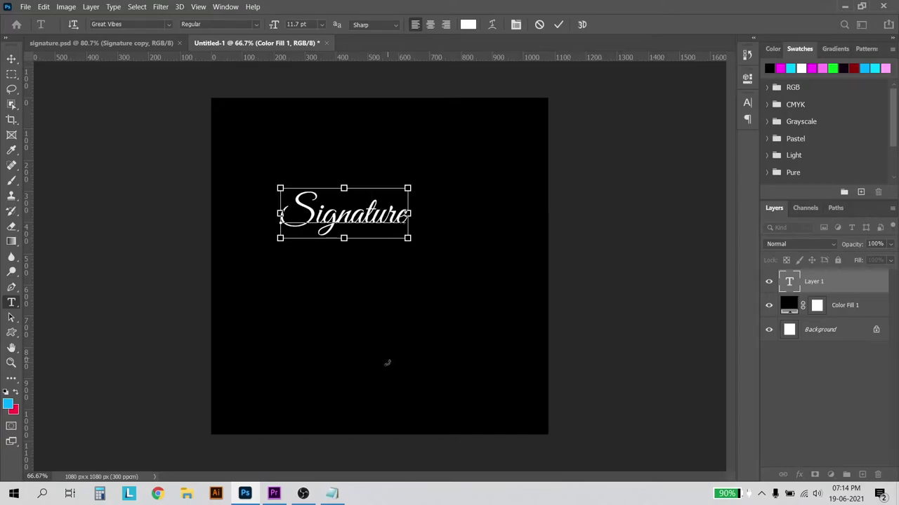
{"action": "left_click", "coordinate": [11, 58]}
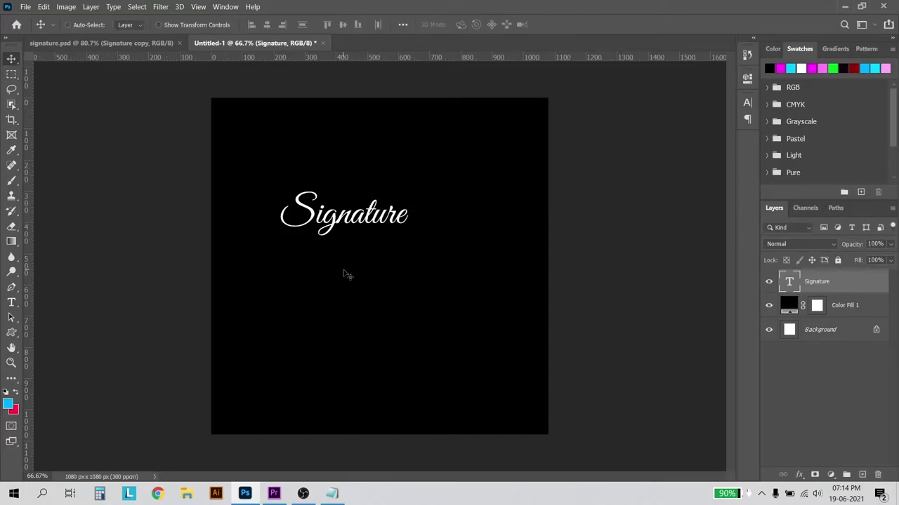
{"action": "key", "text": "ctrl+t"}
{"action": "left_click_drag", "start_coordinate": [415, 242], "coordinate": [530, 311]}
{"action": "left_click_drag", "start_coordinate": [440, 259], "coordinate": [415, 283]}
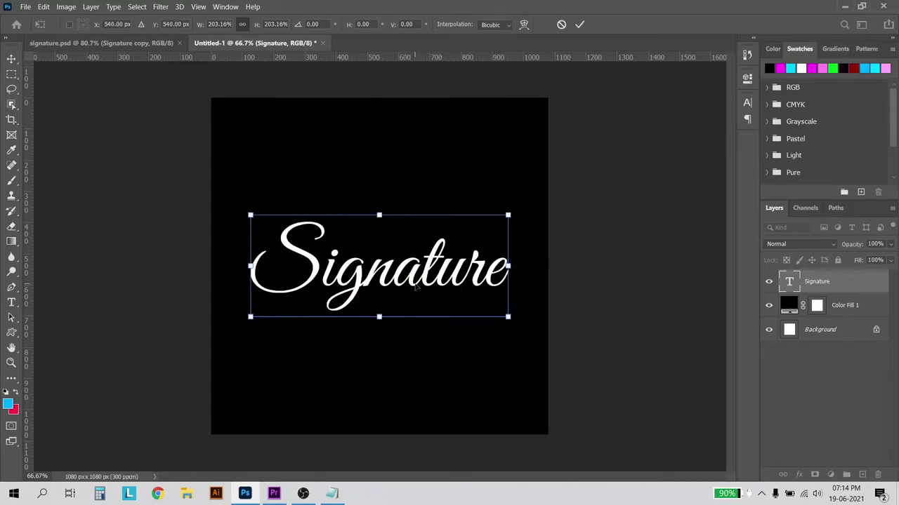
{"action": "key", "text": "Return"}
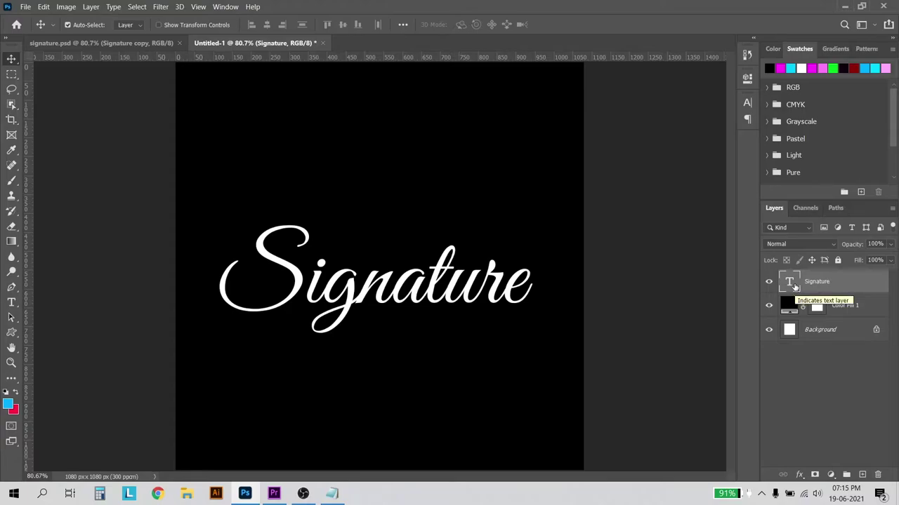
Step: Enable a white 1 px Stroke in the Signature layer's Blending Options
{"action": "right_click", "coordinate": [846, 284]}
{"action": "left_click", "coordinate": [747, 17]}
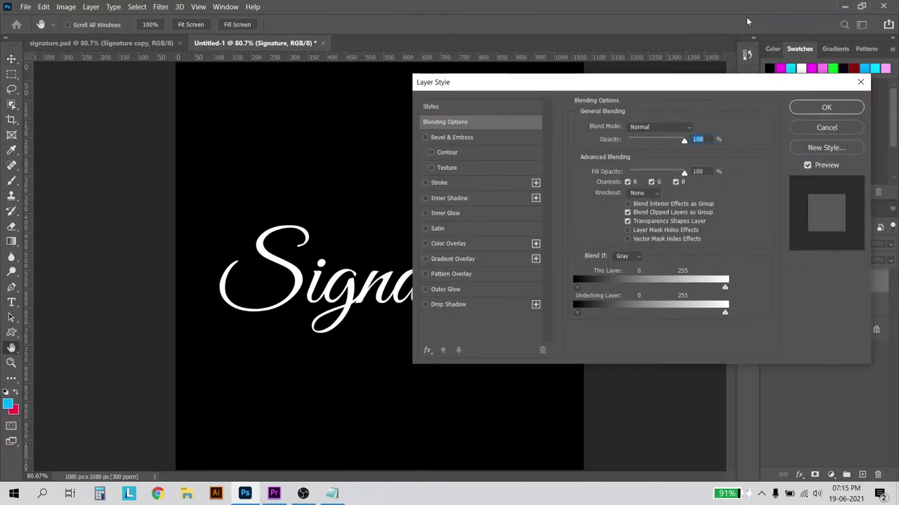
{"action": "left_click", "coordinate": [439, 184]}
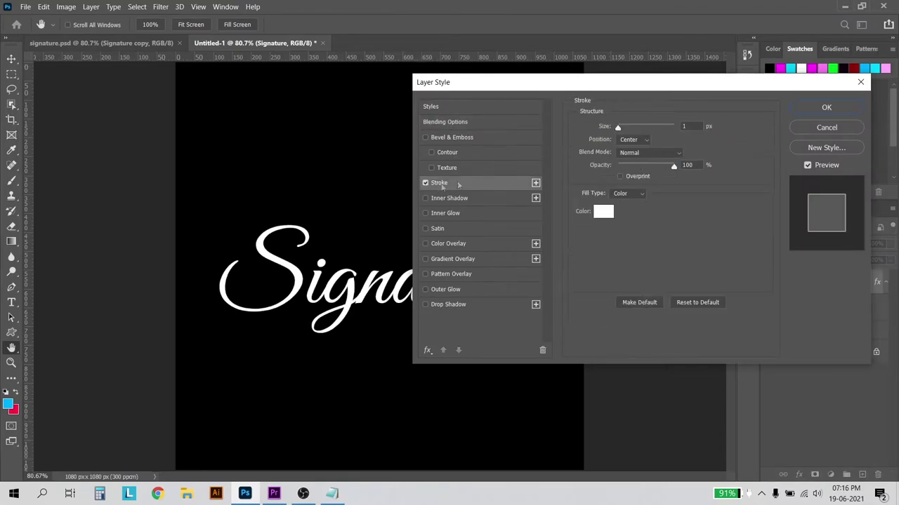
{"action": "left_click", "coordinate": [685, 127]}
{"action": "left_click", "coordinate": [603, 211]}
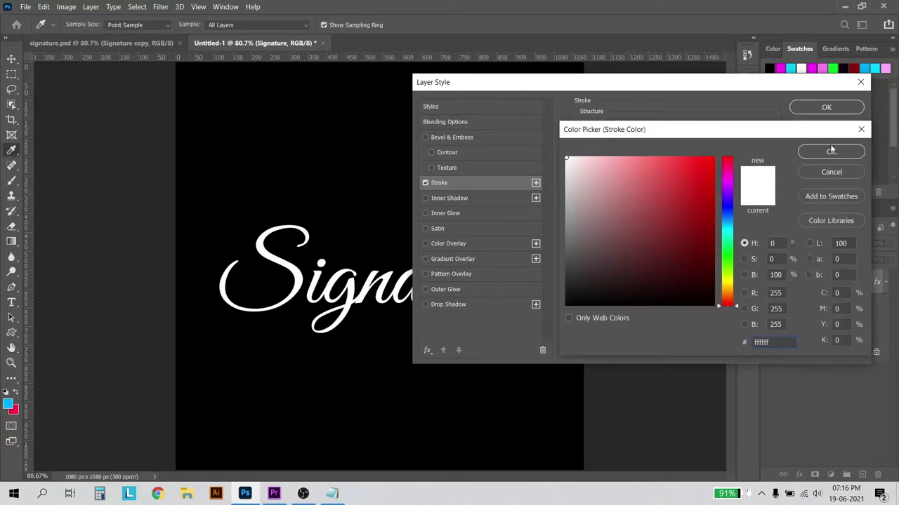
{"action": "left_click", "coordinate": [831, 149]}
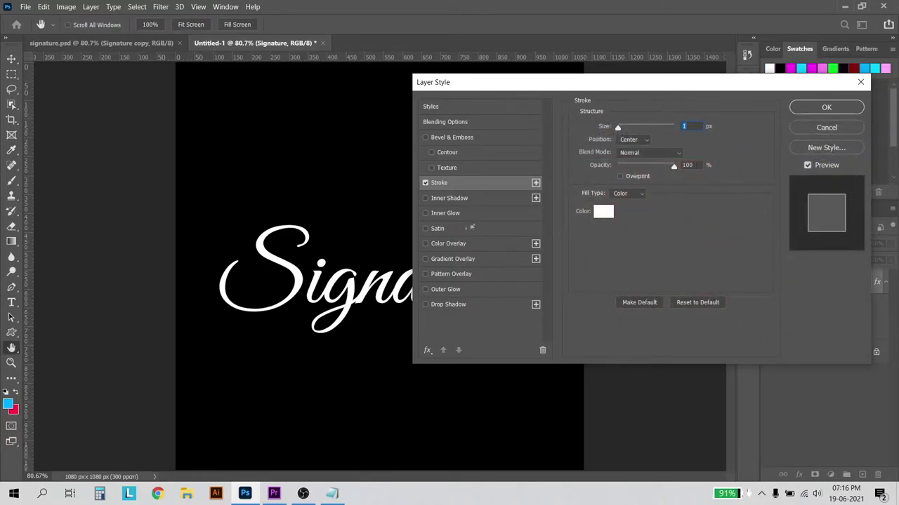
Step: Add an Inner Glow to the Signature text in a lilac colour
{"action": "left_click", "coordinate": [438, 213]}
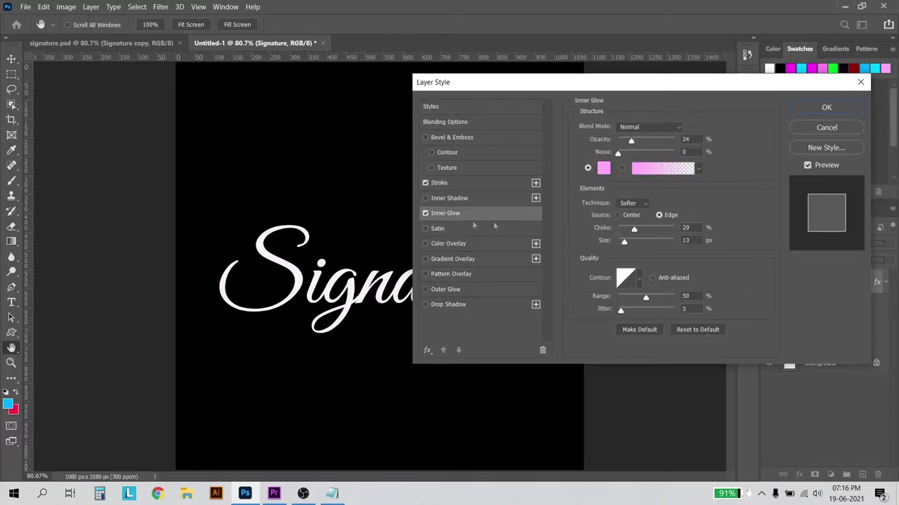
{"action": "left_click", "coordinate": [608, 174]}
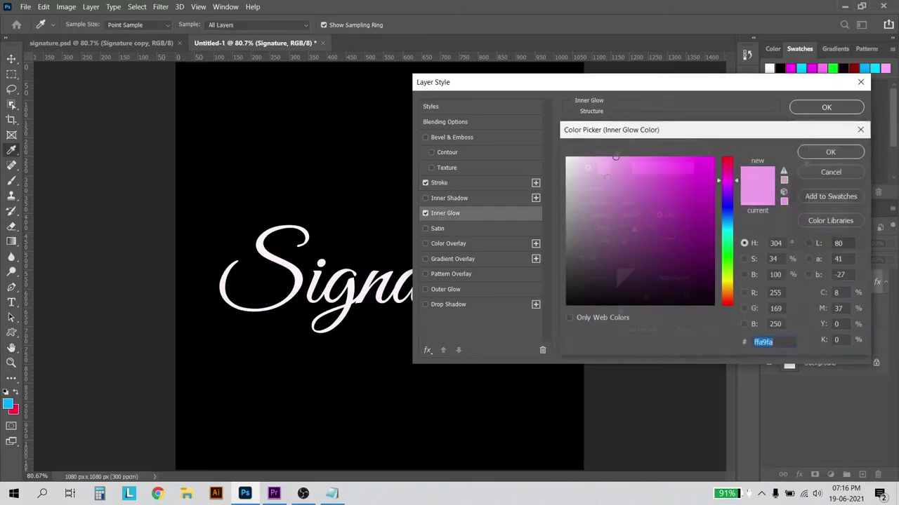
{"action": "left_click", "coordinate": [729, 187]}
{"action": "left_click", "coordinate": [729, 191]}
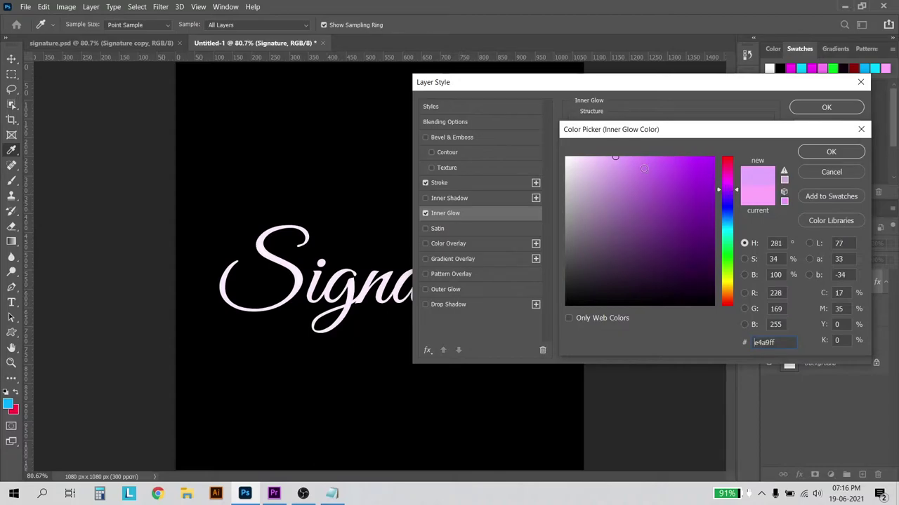
{"action": "left_click_drag", "start_coordinate": [617, 158], "coordinate": [622, 140]}
{"action": "left_click", "coordinate": [831, 152]}
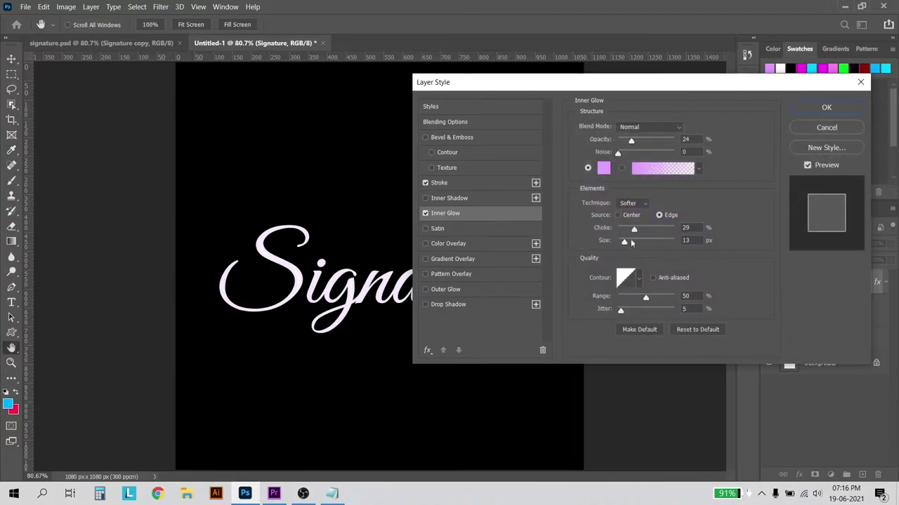
Step: Set the inner glow to 30% opacity and 13 px size with more choke
{"action": "mouse_move", "coordinate": [633, 231]}
{"action": "left_mouse_down"}
{"action": "mouse_move", "coordinate": [651, 232]}
{"action": "mouse_move", "coordinate": [630, 231]}
{"action": "mouse_move", "coordinate": [631, 242]}
{"action": "left_mouse_up"}
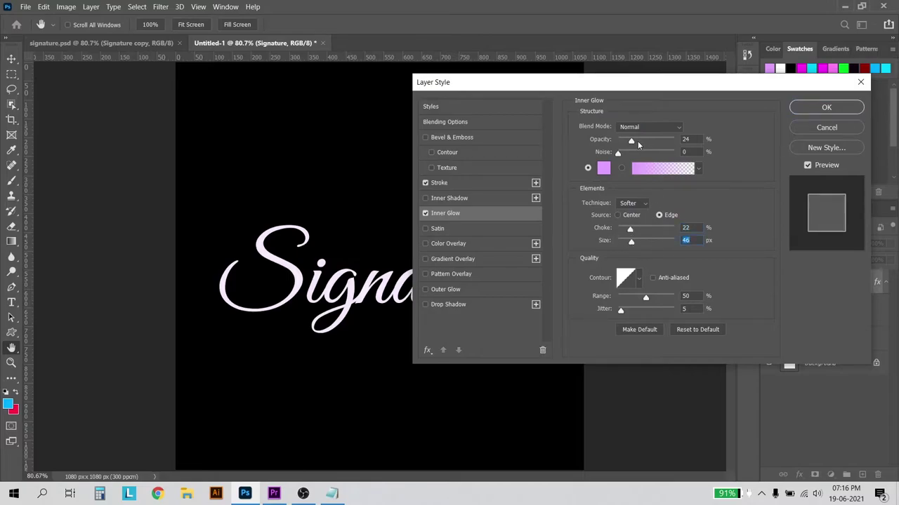
{"action": "mouse_move", "coordinate": [631, 141]}
{"action": "left_mouse_down"}
{"action": "mouse_move", "coordinate": [644, 142]}
{"action": "mouse_move", "coordinate": [637, 143]}
{"action": "left_mouse_up"}
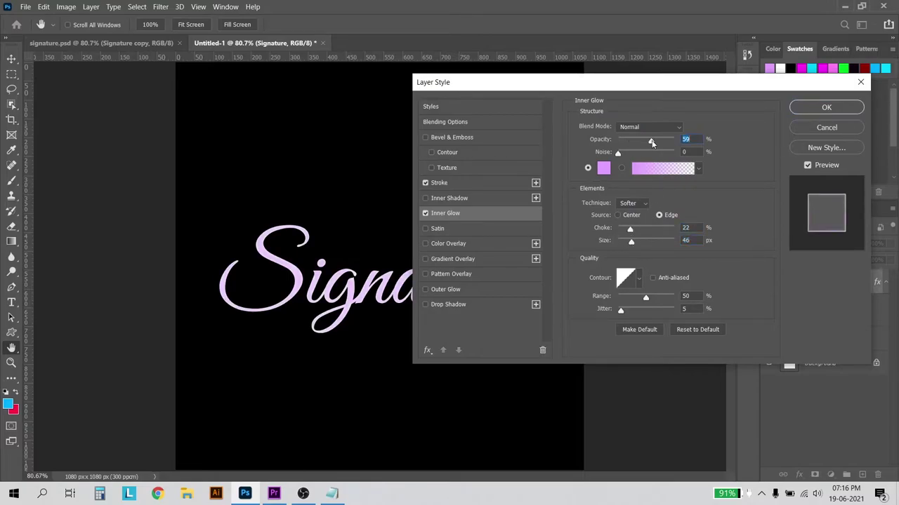
{"action": "mouse_move", "coordinate": [630, 242]}
{"action": "left_mouse_down"}
{"action": "mouse_move", "coordinate": [623, 242]}
{"action": "mouse_move", "coordinate": [628, 231]}
{"action": "left_mouse_up"}
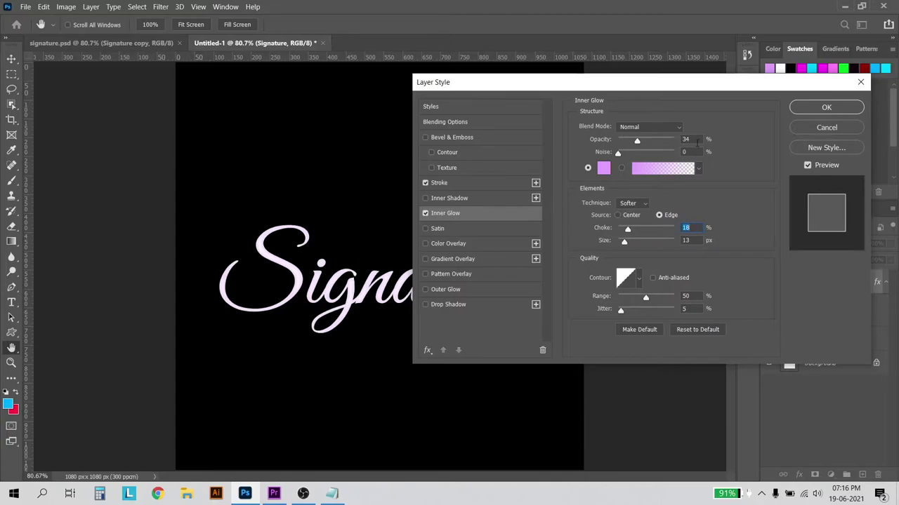
{"action": "left_click_drag", "start_coordinate": [652, 144], "coordinate": [635, 141]}
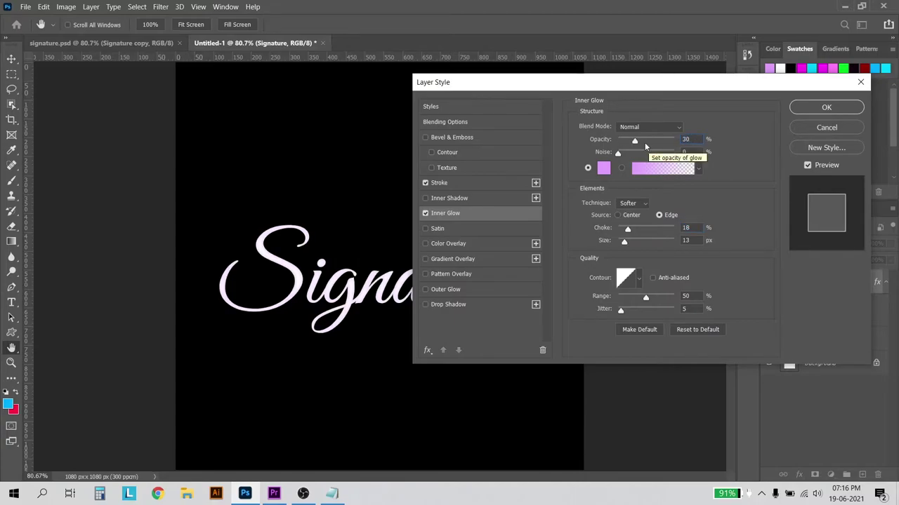
Step: Add a white Color Overlay to the text
{"action": "left_click", "coordinate": [455, 244]}
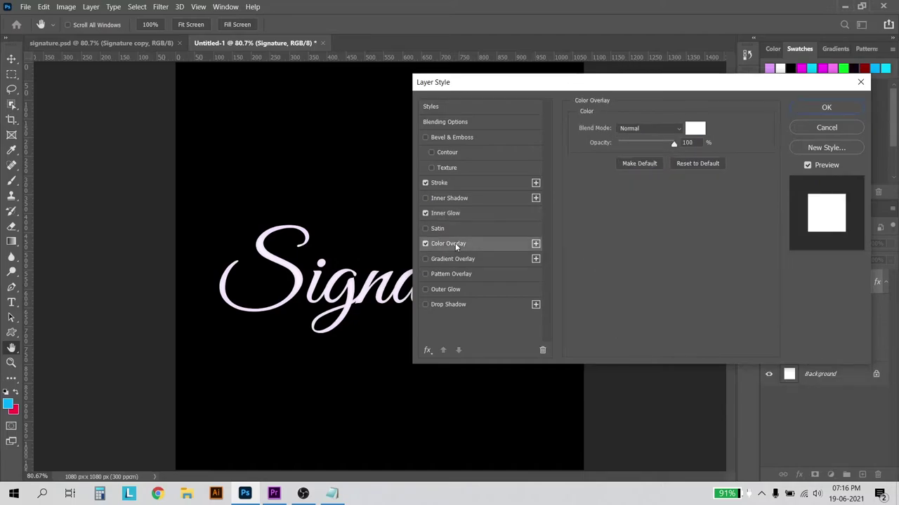
{"action": "left_click", "coordinate": [695, 128]}
{"action": "left_click", "coordinate": [823, 156]}
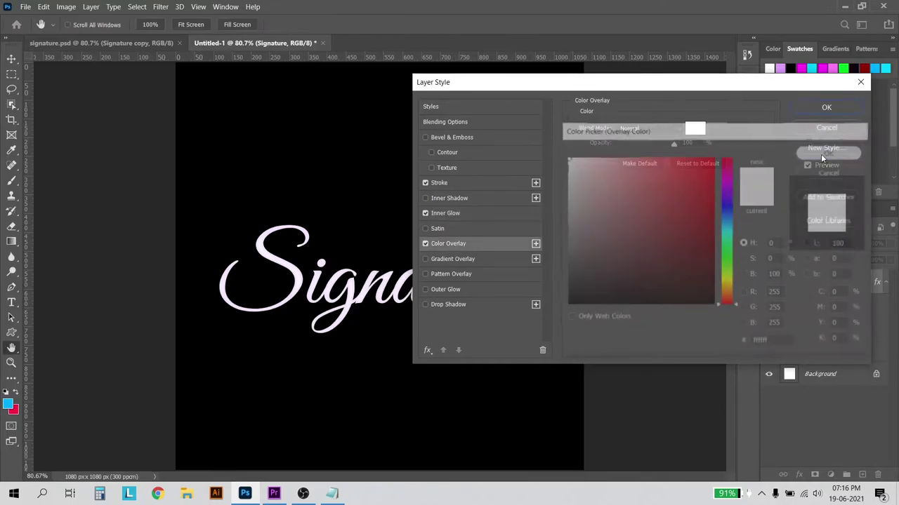
Step: Add a magenta fc00ff Pin Light Outer Glow with Spread 9 and Size 18
{"action": "left_click", "coordinate": [452, 289]}
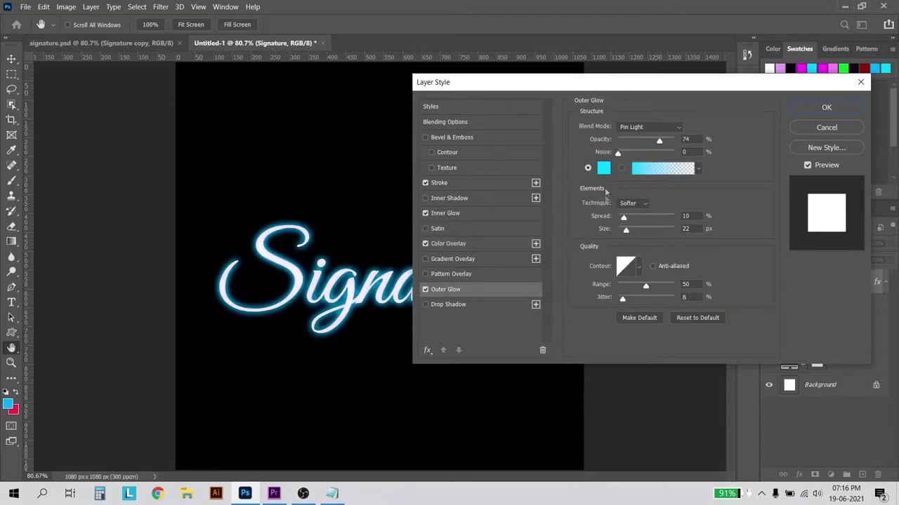
{"action": "left_click_drag", "start_coordinate": [623, 219], "coordinate": [627, 219]}
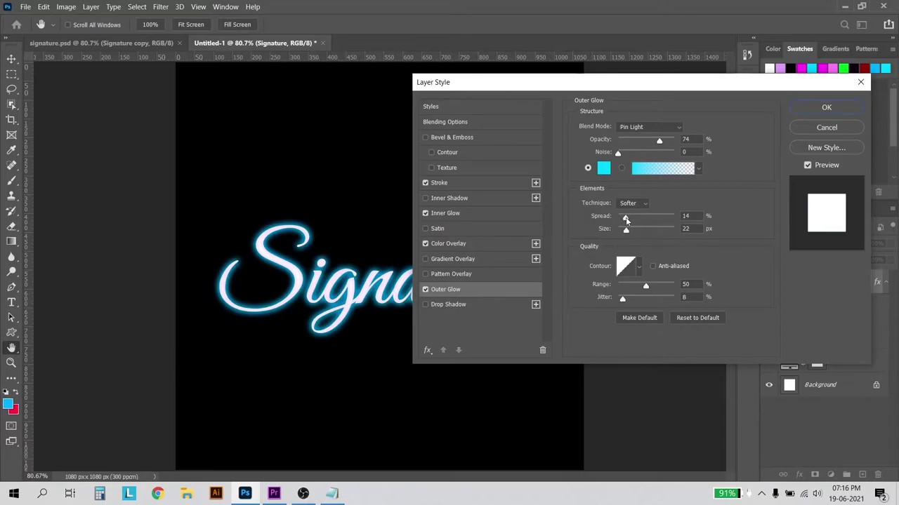
{"action": "left_click", "coordinate": [604, 168]}
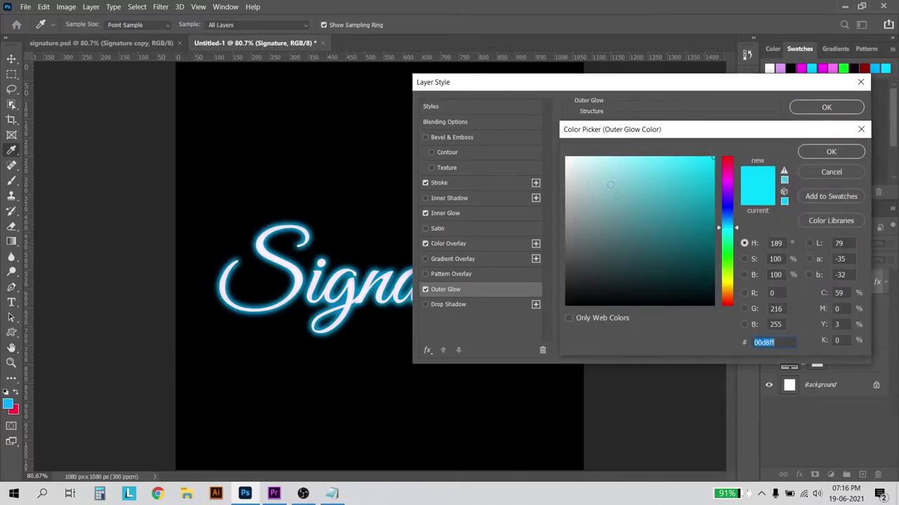
{"action": "left_click", "coordinate": [728, 182]}
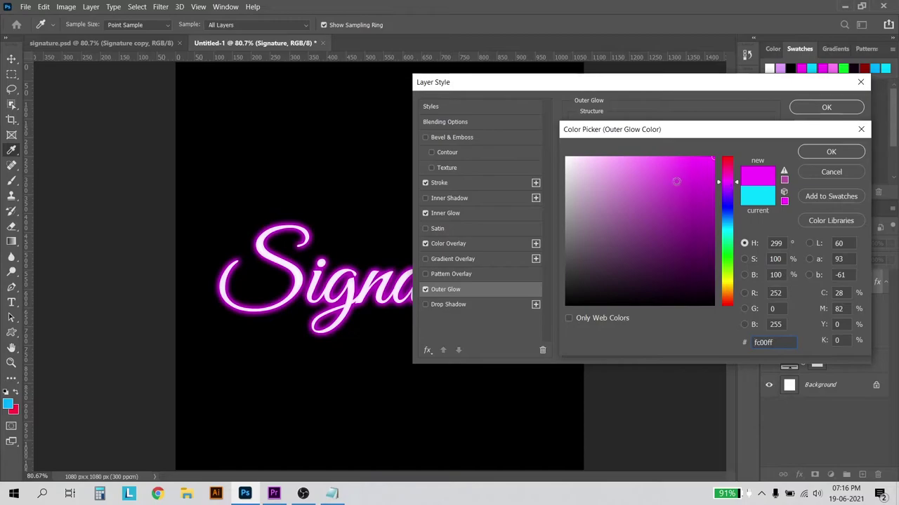
{"action": "left_click", "coordinate": [814, 155]}
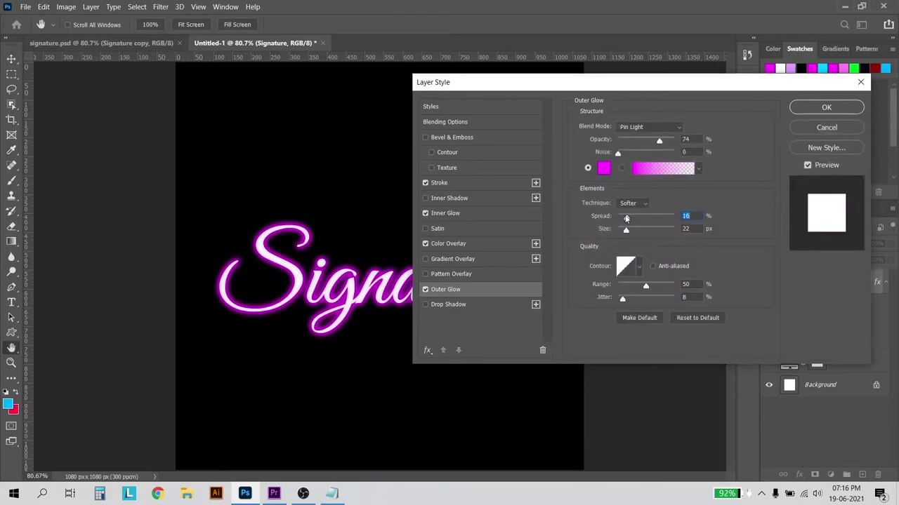
{"action": "left_click_drag", "start_coordinate": [626, 218], "coordinate": [626, 232]}
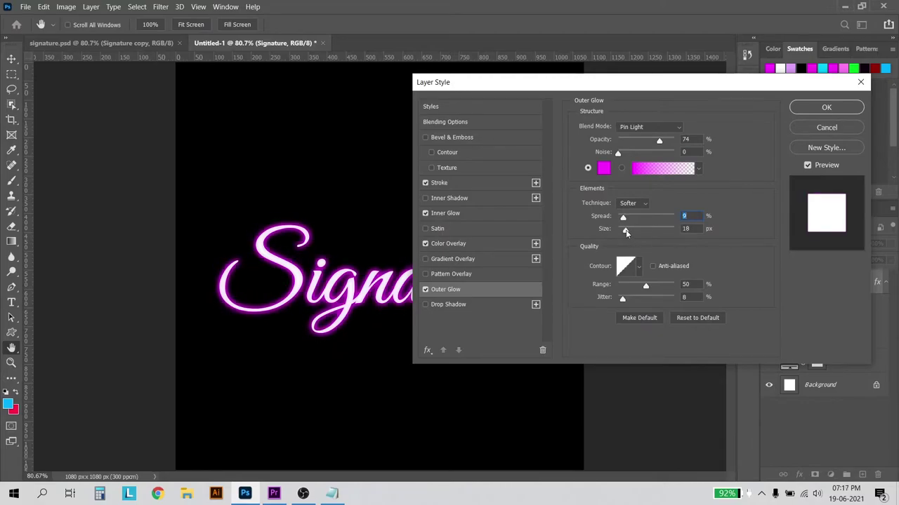
{"action": "left_click", "coordinate": [625, 230]}
{"action": "left_click", "coordinate": [644, 128]}
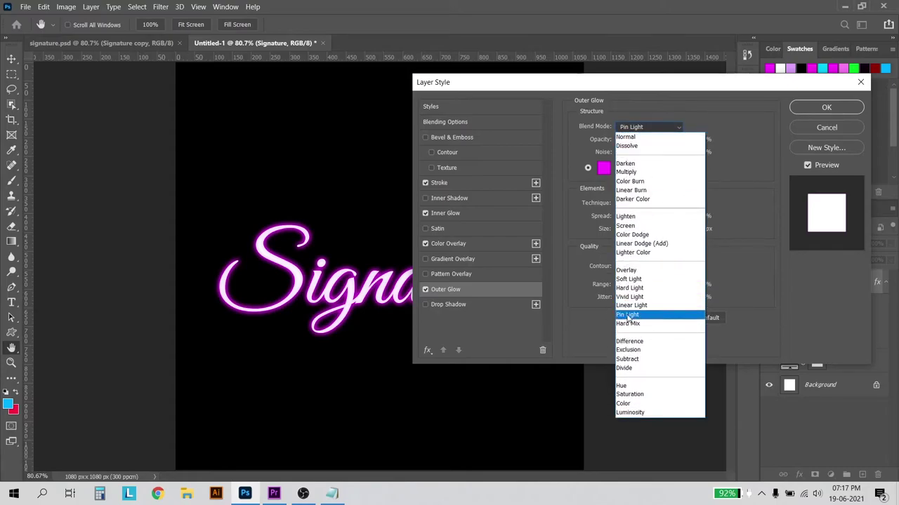
{"action": "left_click", "coordinate": [627, 316]}
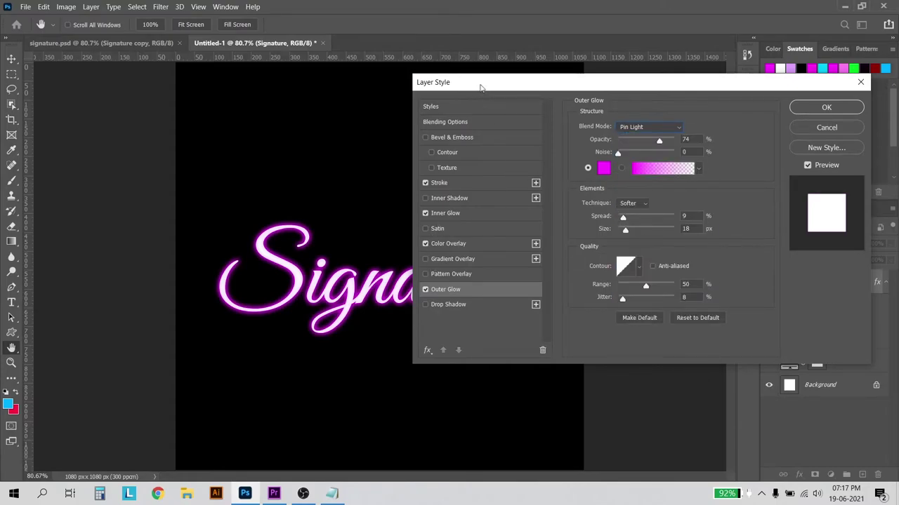
{"action": "left_click_drag", "start_coordinate": [480, 86], "coordinate": [465, 76]}
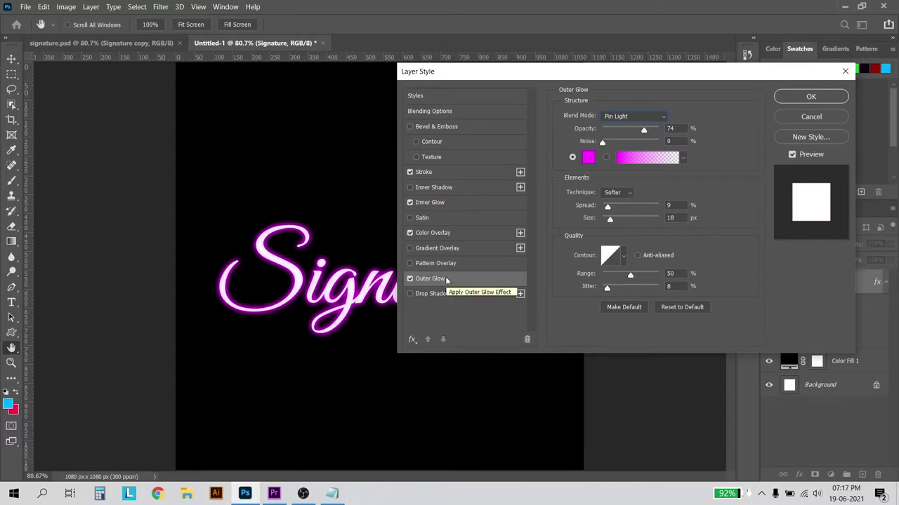
Step: Raise the inner glow's opacity and choke, then apply the layer style
{"action": "left_click", "coordinate": [485, 203]}
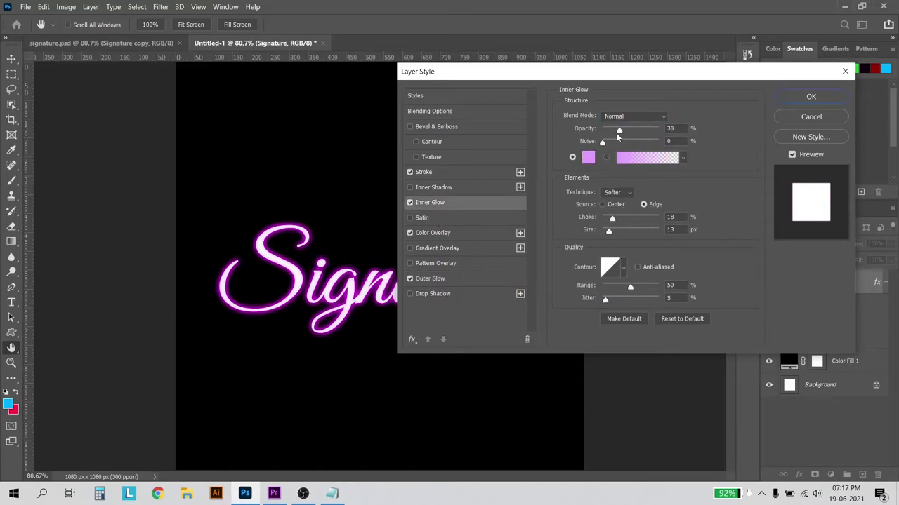
{"action": "mouse_move", "coordinate": [619, 132]}
{"action": "left_mouse_down"}
{"action": "mouse_move", "coordinate": [649, 131]}
{"action": "mouse_move", "coordinate": [658, 144]}
{"action": "left_mouse_up"}
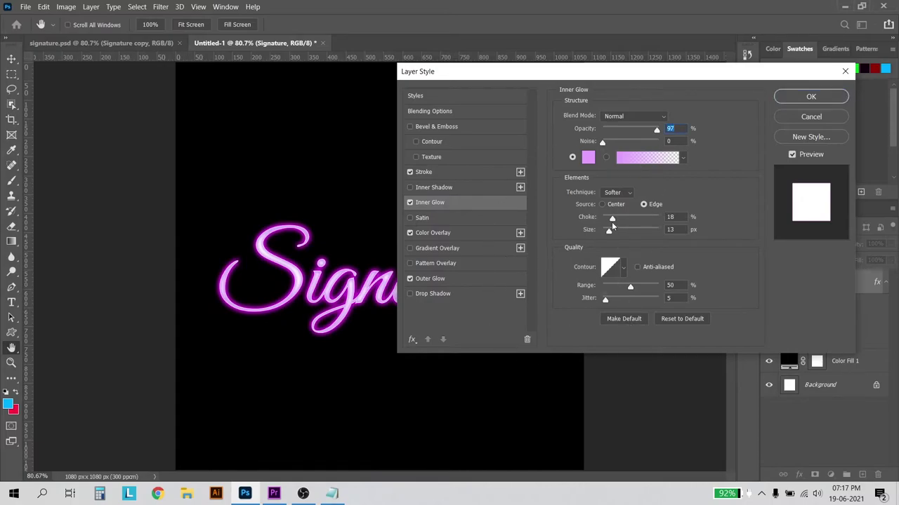
{"action": "left_click_drag", "start_coordinate": [613, 219], "coordinate": [621, 219]}
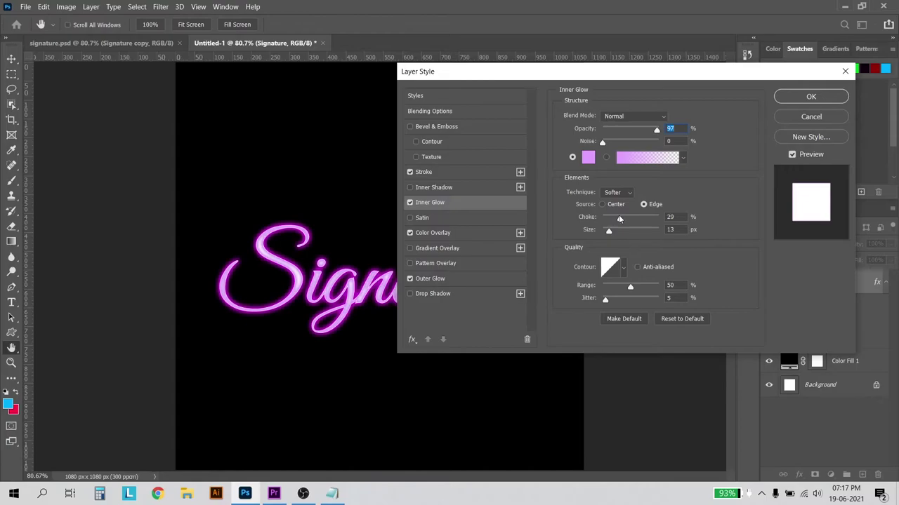
{"action": "left_click", "coordinate": [617, 219]}
{"action": "left_click", "coordinate": [798, 103]}
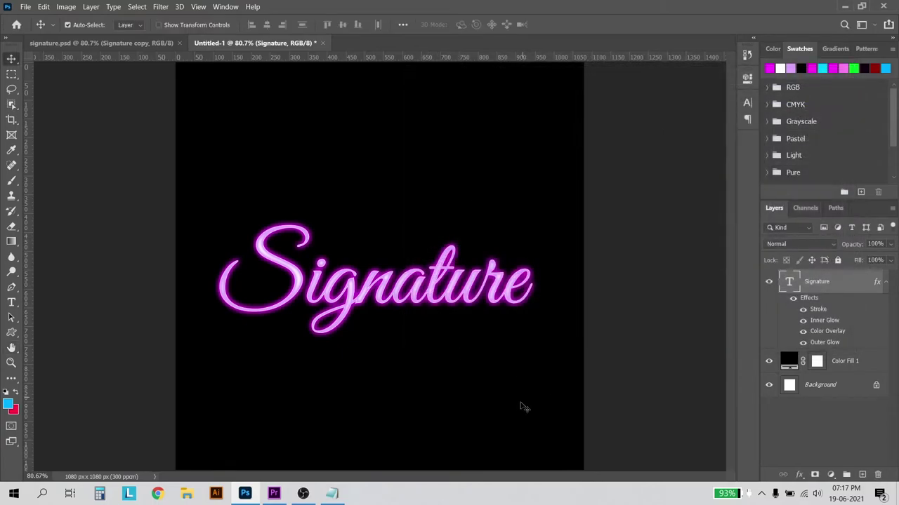
{"action": "key", "text": "ctrl+minus"}
Step: Place the dark diagonal-striped wallpaper above Color Fill 1, scaled to cover the canvas
{"action": "left_click", "coordinate": [516, 256]}
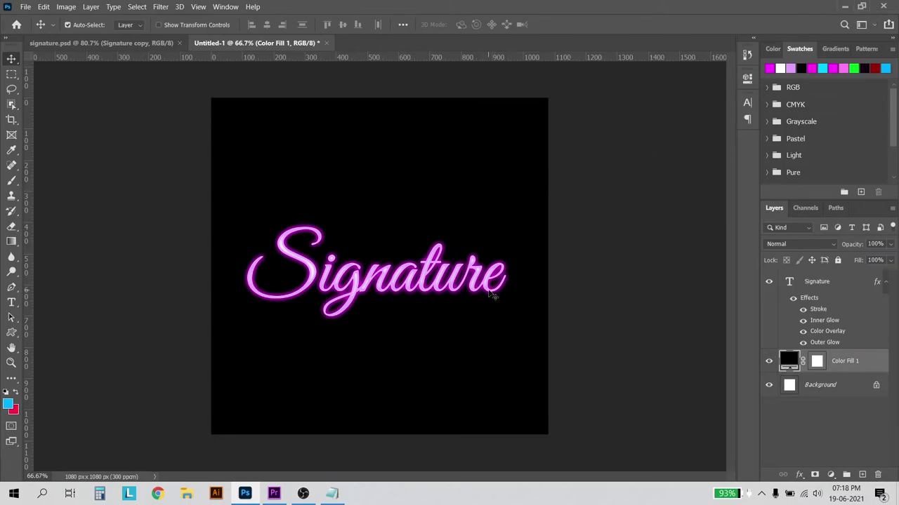
{"action": "left_click", "coordinate": [844, 6]}
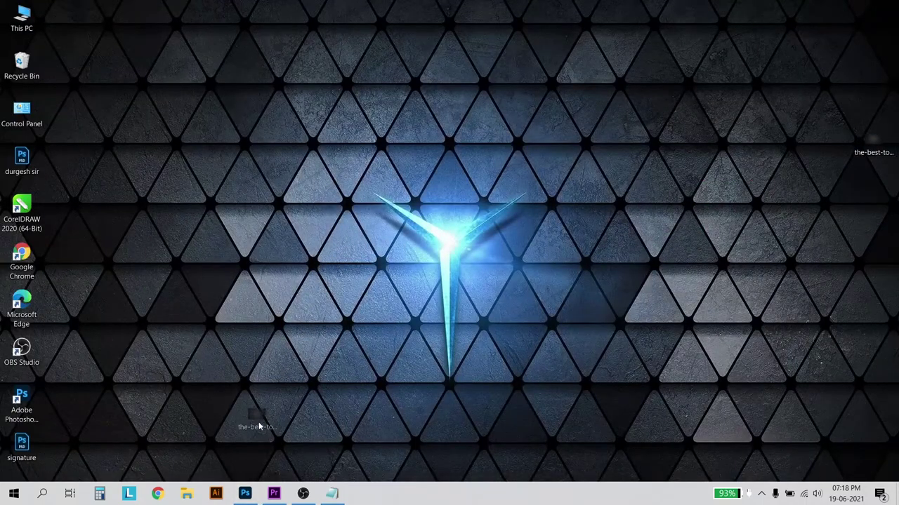
{"action": "mouse_move", "coordinate": [387, 254]}
{"action": "left_mouse_down"}
{"action": "mouse_move", "coordinate": [250, 499]}
{"action": "mouse_move", "coordinate": [394, 249]}
{"action": "left_mouse_up"}
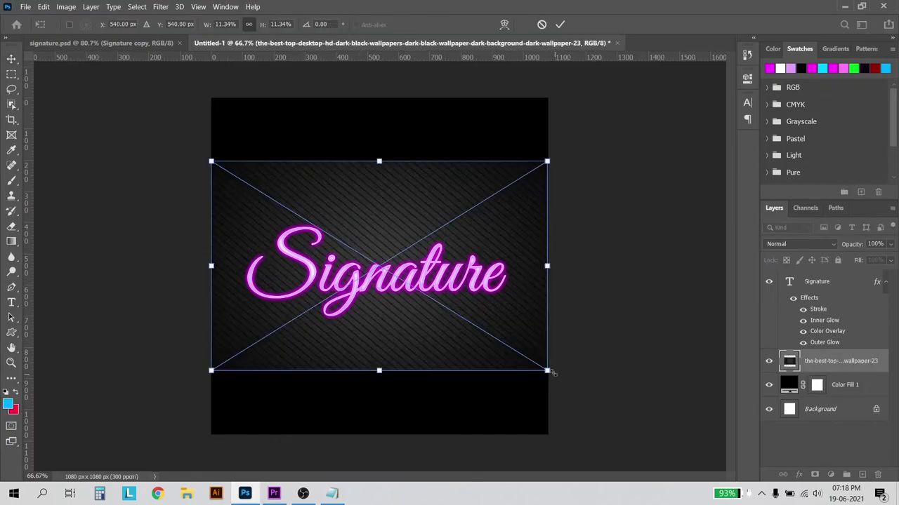
{"action": "left_click_drag", "start_coordinate": [547, 370], "coordinate": [660, 419]}
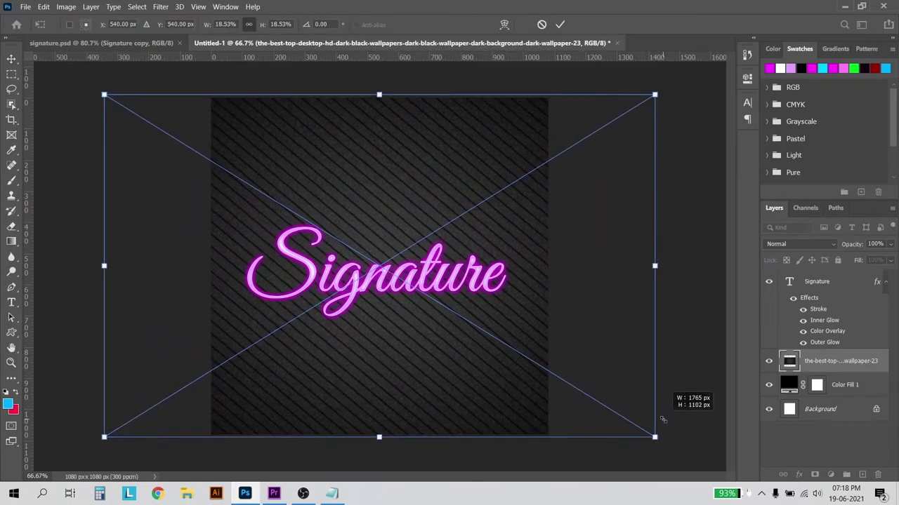
{"action": "key", "text": "Return"}
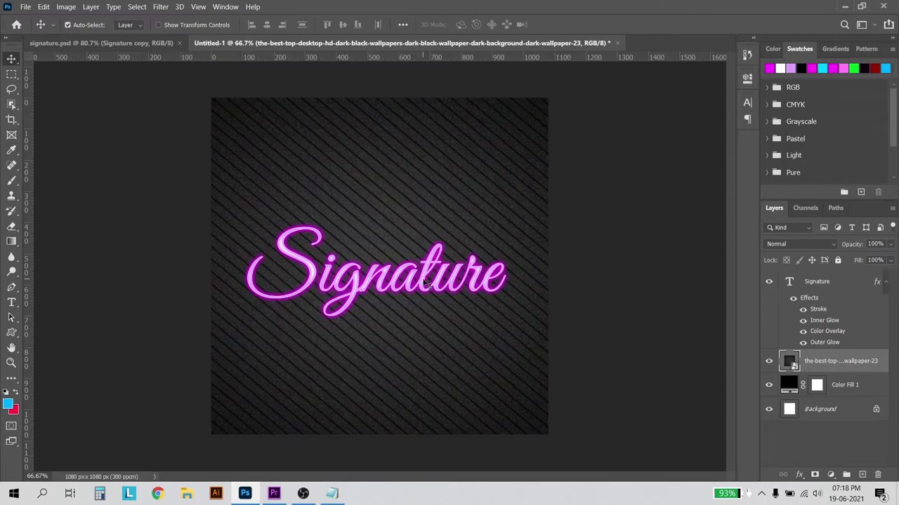
{"action": "left_click_drag", "start_coordinate": [420, 283], "coordinate": [424, 278]}
{"action": "left_click", "coordinate": [460, 337]}
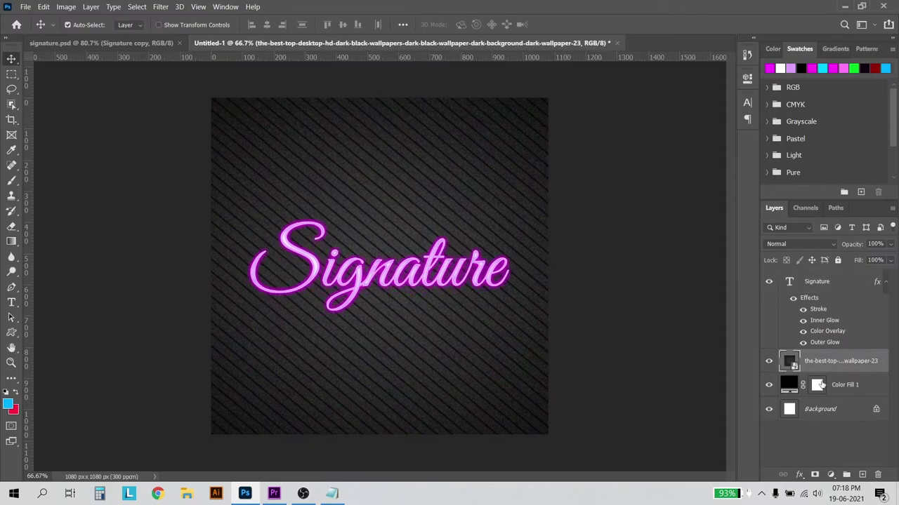
{"action": "left_click", "coordinate": [68, 10]}
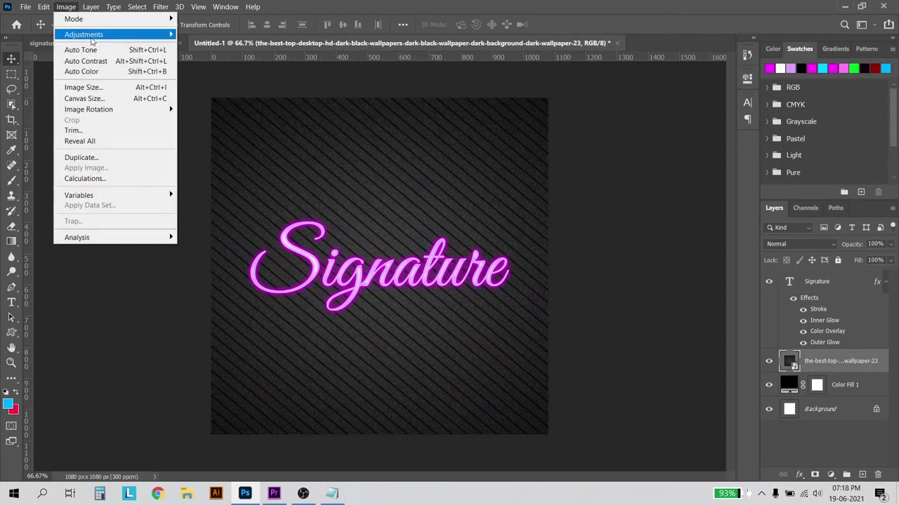
Step: Darken the wallpaper with Levels: black input 34 and adjusted midtones
{"action": "mouse_move", "coordinate": [83, 34]}
{"action": "left_click", "coordinate": [271, 42]}
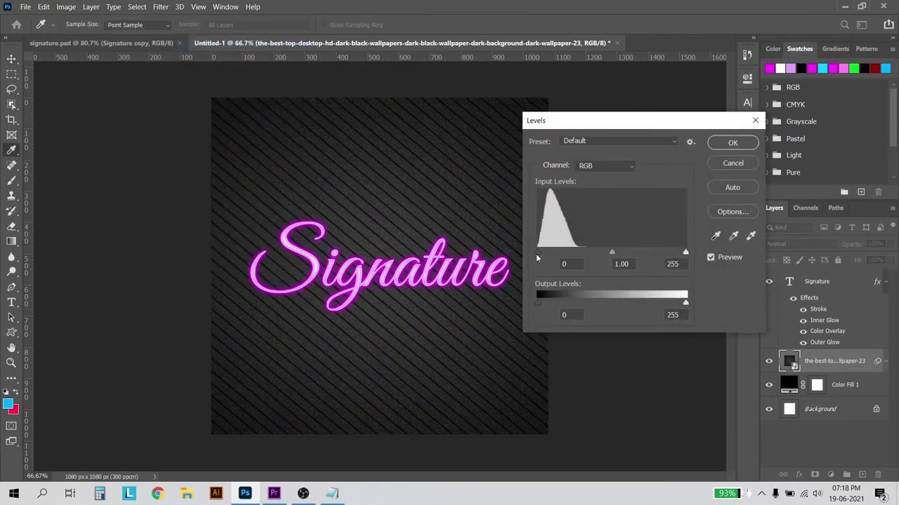
{"action": "left_click_drag", "start_coordinate": [538, 252], "coordinate": [560, 257]}
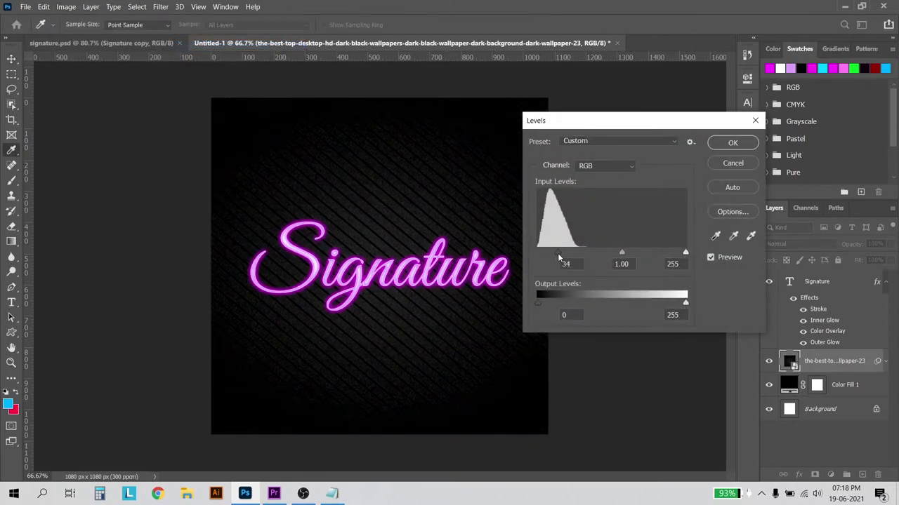
{"action": "left_click", "coordinate": [559, 256]}
{"action": "left_click_drag", "start_coordinate": [619, 251], "coordinate": [617, 251]}
{"action": "left_click", "coordinate": [733, 144]}
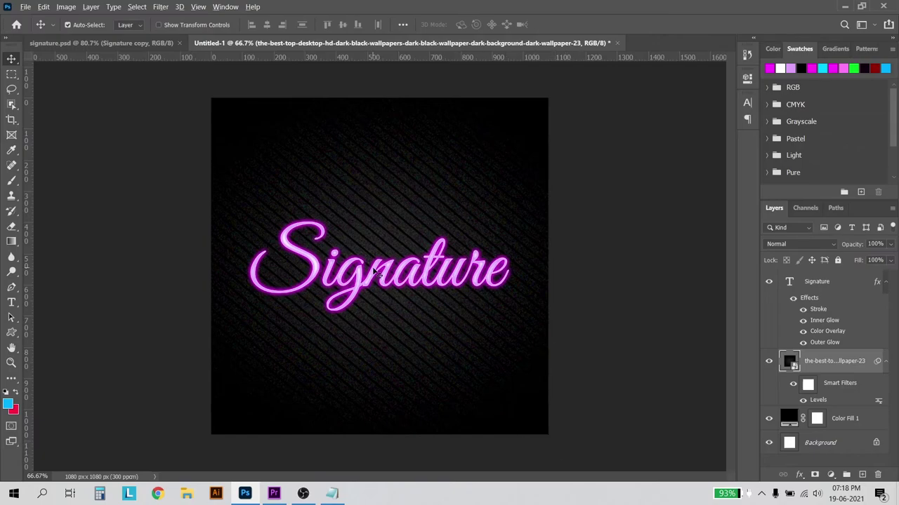
{"action": "scroll", "coordinate": [378, 274], "scroll_direction": "up", "scroll_amount": 1}
Step: Paint a soft magenta brush dab on a new Layer 1 behind the text's centre
{"action": "left_click", "coordinate": [861, 475]}
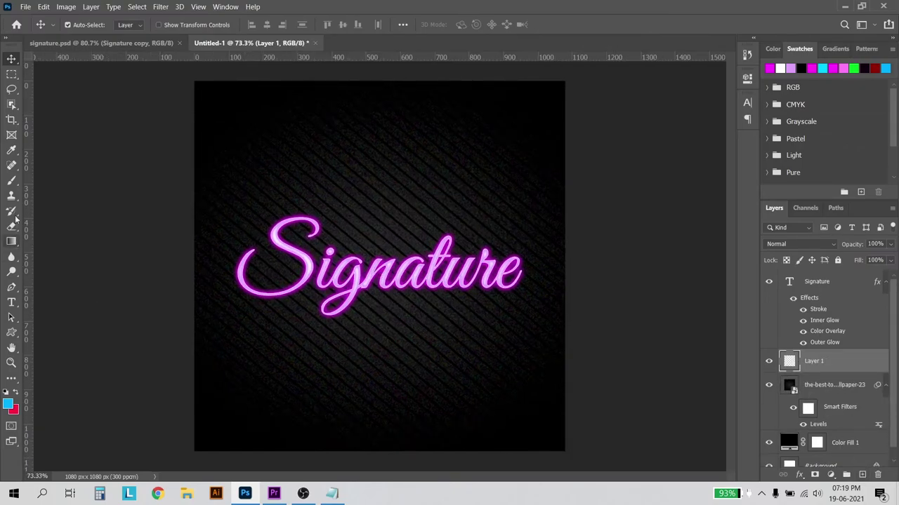
{"action": "left_click", "coordinate": [11, 181]}
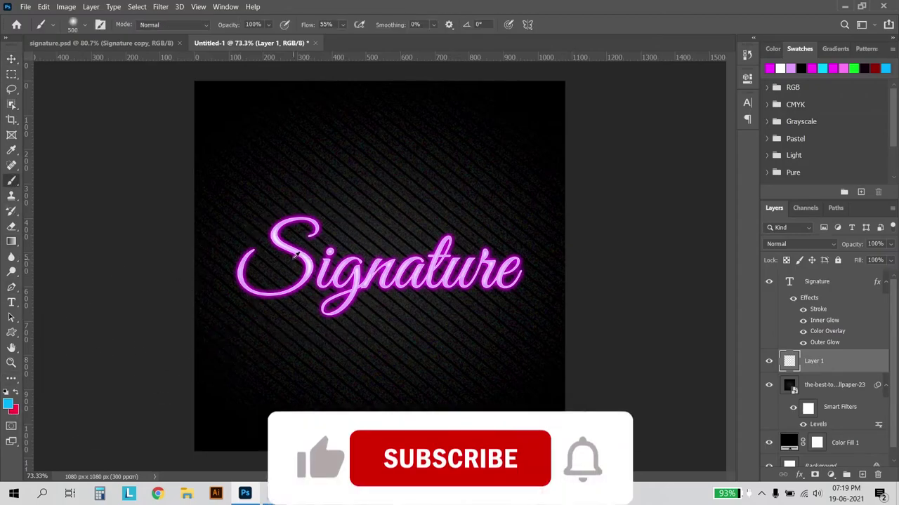
{"action": "scroll", "coordinate": [293, 262], "scroll_direction": "up", "scroll_amount": 8}
{"action": "scroll", "coordinate": [293, 262], "scroll_direction": "up", "scroll_amount": 7}
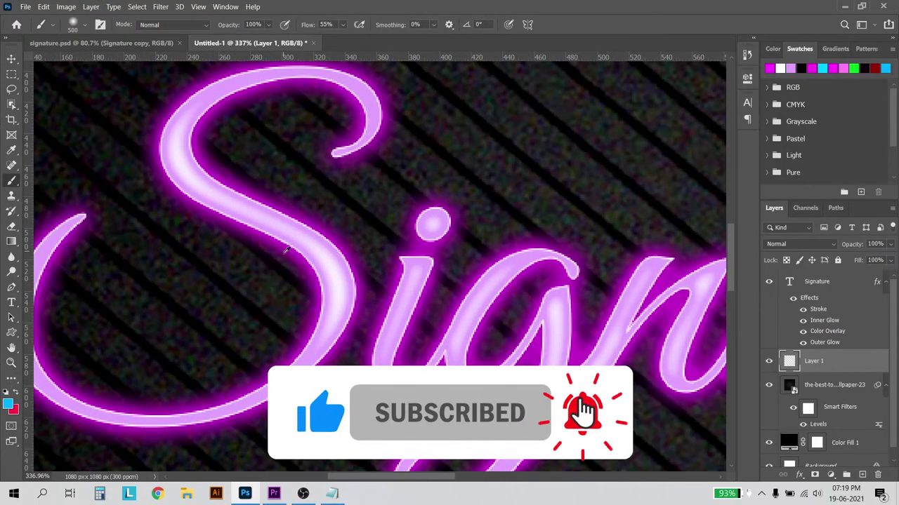
{"action": "left_click", "coordinate": [295, 246], "text": "alt"}
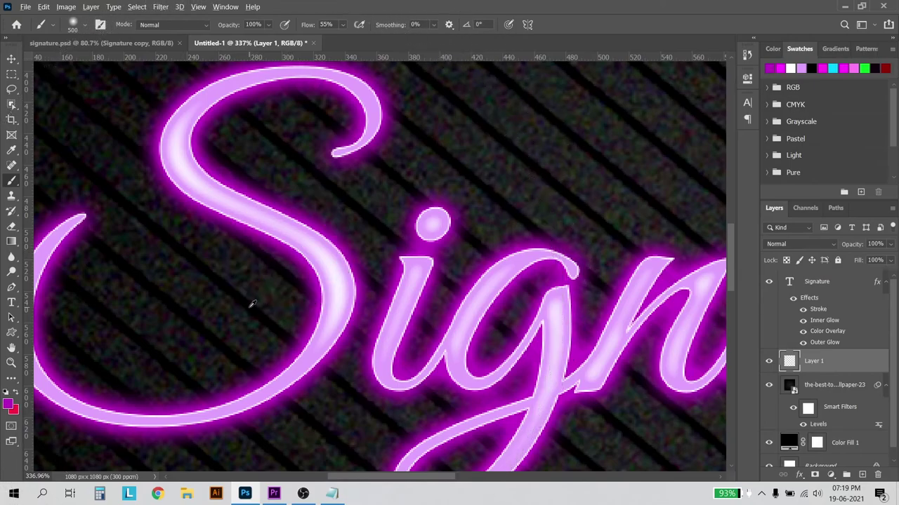
{"action": "scroll", "coordinate": [267, 309], "scroll_direction": "down", "scroll_amount": 15}
{"action": "scroll", "coordinate": [382, 267], "scroll_direction": "up", "scroll_amount": 2}
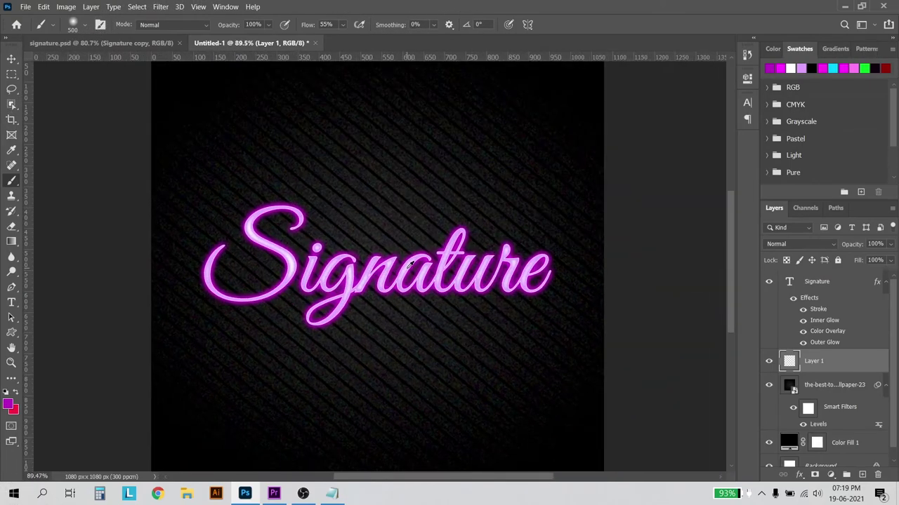
{"action": "left_click", "coordinate": [379, 224]}
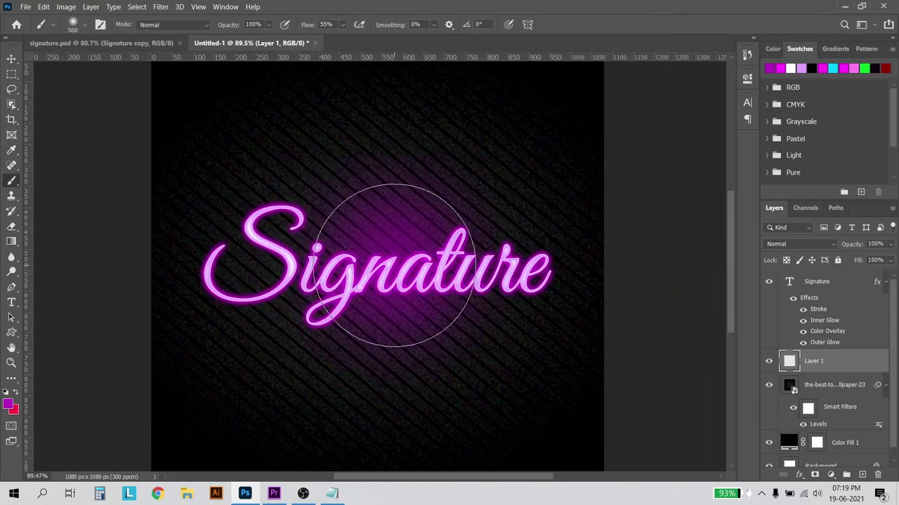
Step: Stretch the magenta dab wide and flat behind the word Signature
{"action": "key", "text": "ctrl+t"}
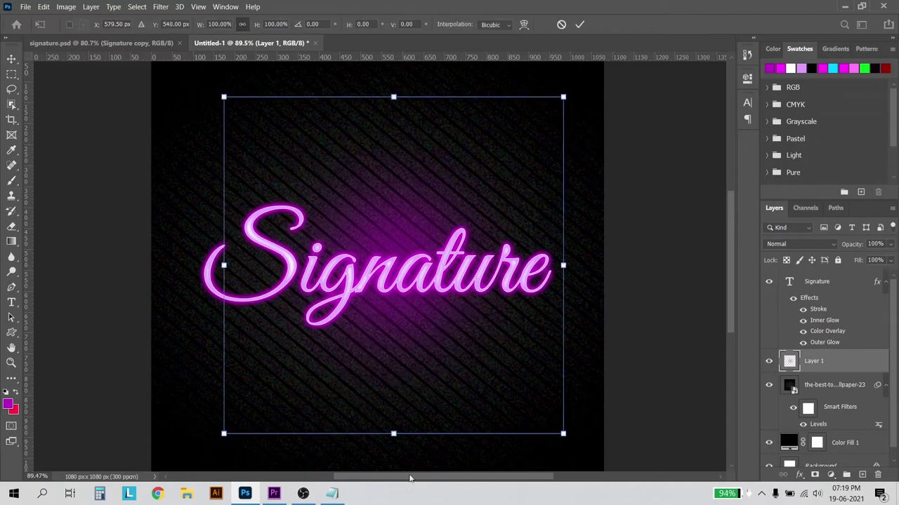
{"action": "left_click_drag", "start_coordinate": [393, 94], "coordinate": [393, 180]}
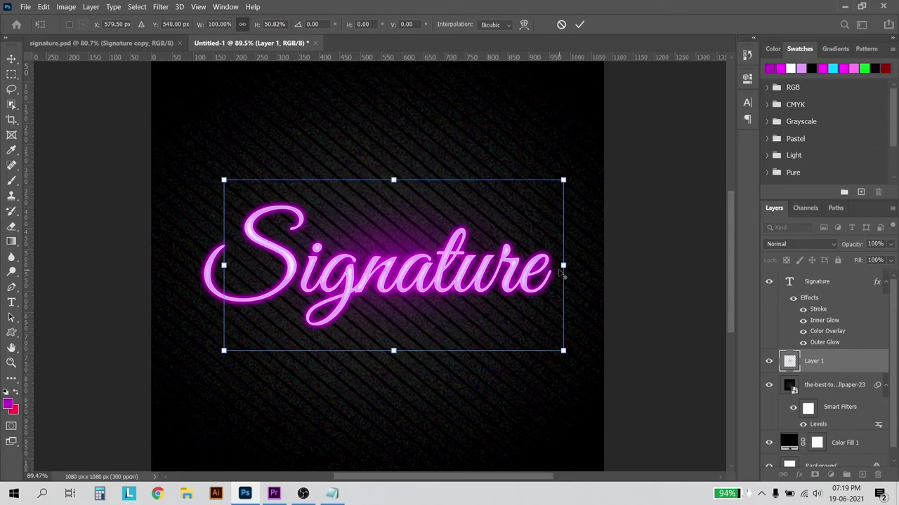
{"action": "left_click_drag", "start_coordinate": [563, 266], "coordinate": [716, 264]}
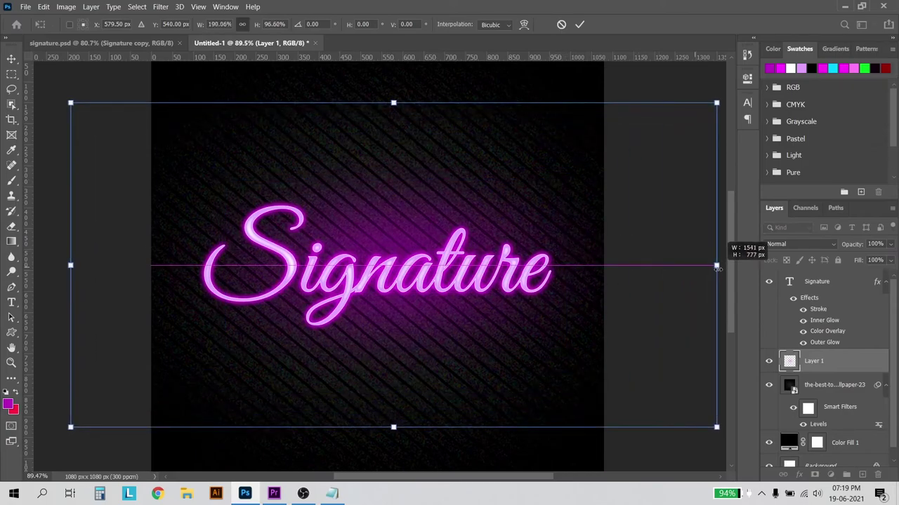
{"action": "key", "text": "ctrl+minus"}
{"action": "left_click_drag", "start_coordinate": [393, 146], "coordinate": [391, 172]}
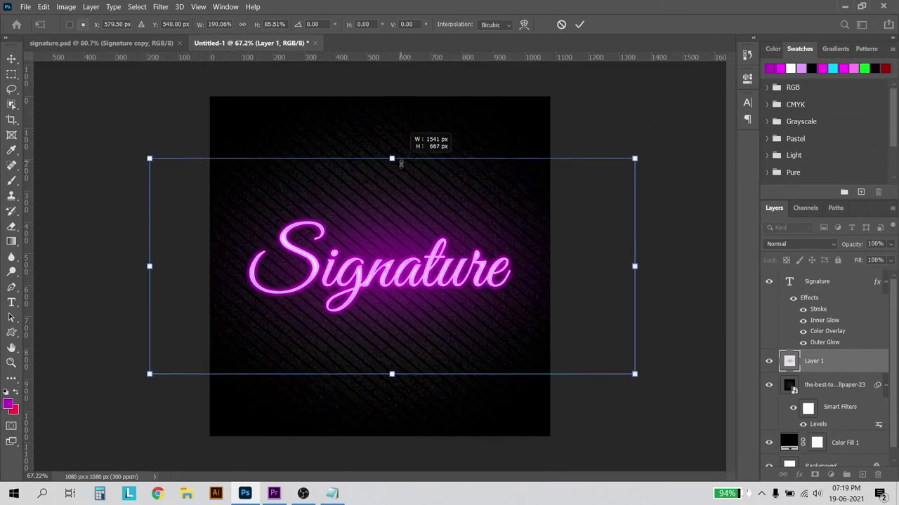
{"action": "left_click_drag", "start_coordinate": [631, 176], "coordinate": [726, 154]}
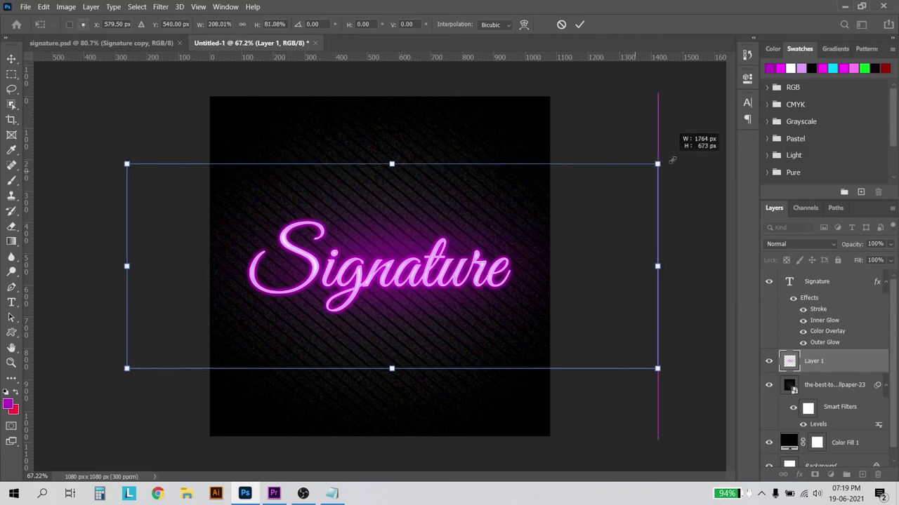
{"action": "left_click_drag", "start_coordinate": [570, 191], "coordinate": [561, 190]}
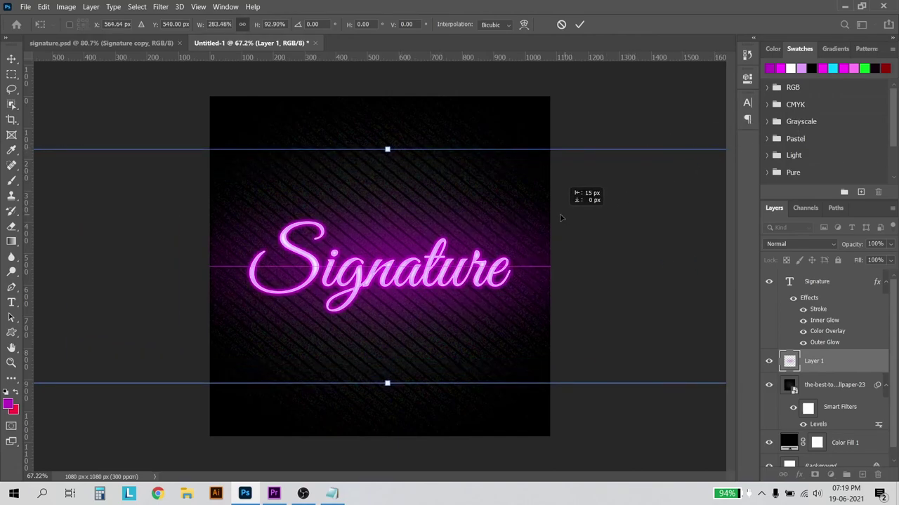
{"action": "key", "text": "Return"}
{"action": "key", "text": "b"}
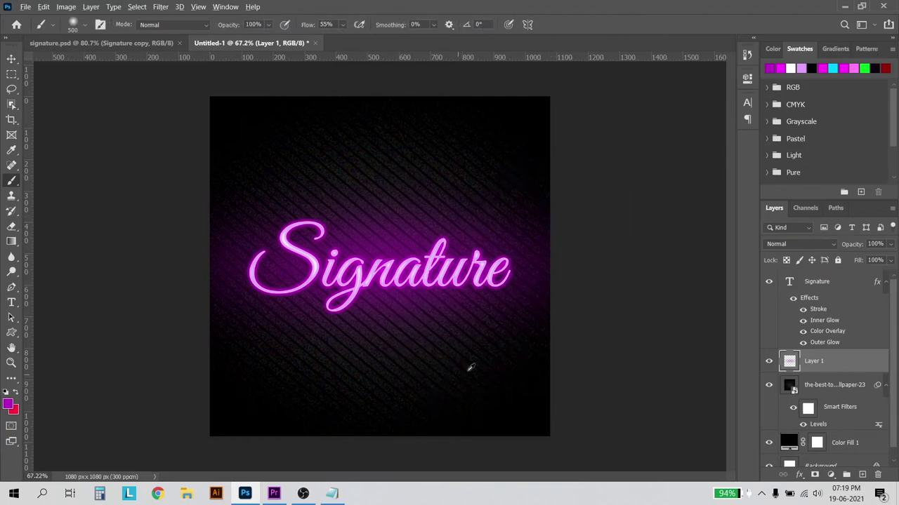
{"action": "key", "text": "ctrl+plus"}
{"action": "key", "text": "ctrl+0"}
Step: Cycle Layer 1's blend mode from Multiply through lighter modes to brighten the purple halo
{"action": "left_click", "coordinate": [789, 245]}
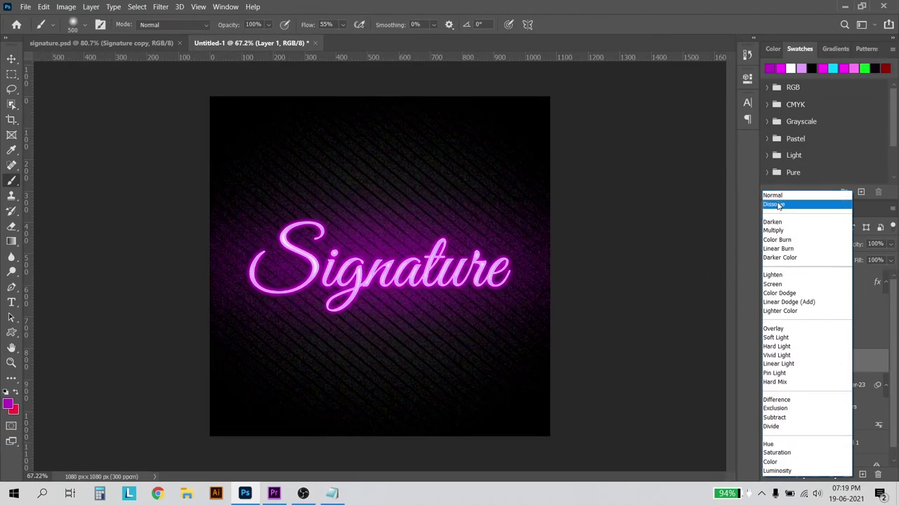
{"action": "left_click", "coordinate": [532, 267]}
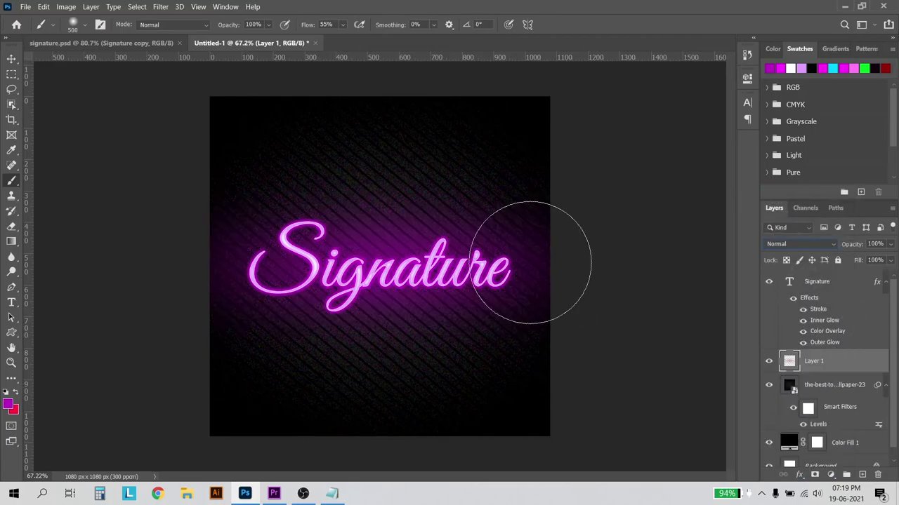
{"action": "left_click", "coordinate": [805, 245]}
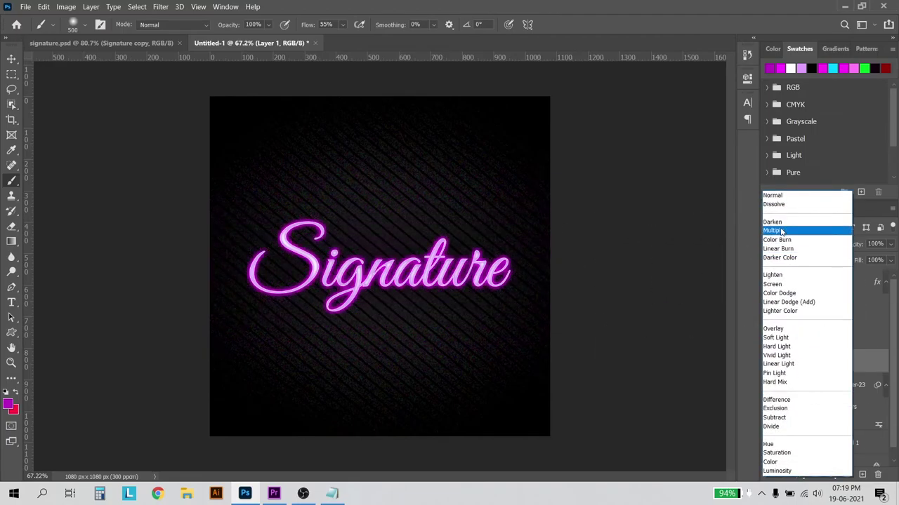
{"action": "left_click", "coordinate": [780, 230]}
{"action": "key", "text": "Down"}
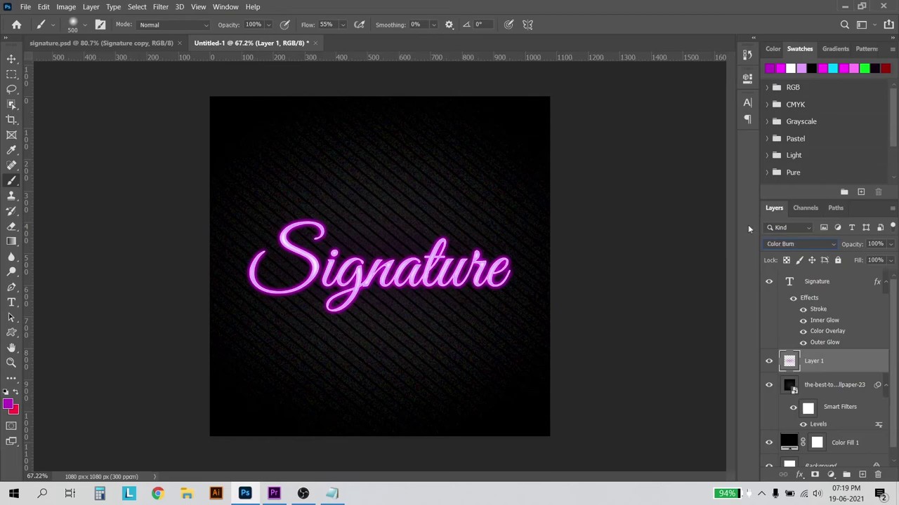
{"action": "key", "text": "Down"}
{"action": "key", "text": "Down"}
{"action": "key", "text": "Down"}
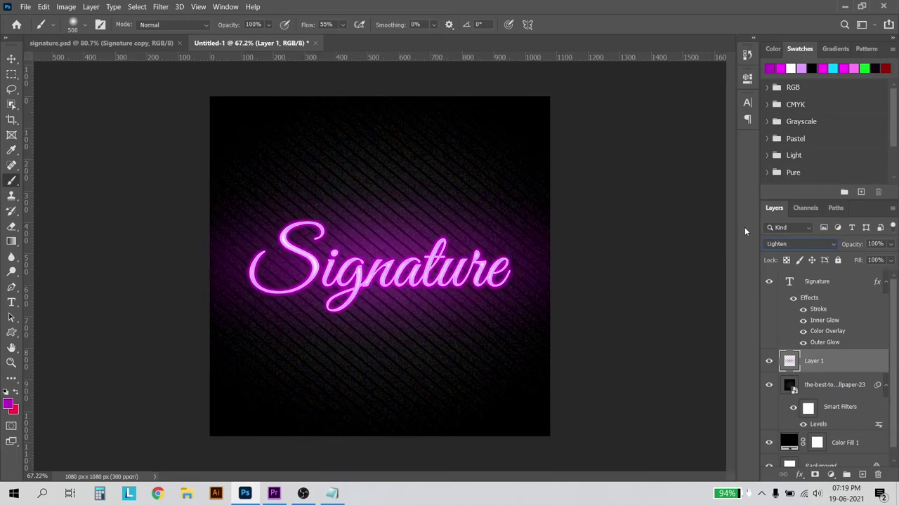
{"action": "key", "text": "Down"}
{"action": "key", "text": "Down"}
{"action": "key", "text": "Down"}
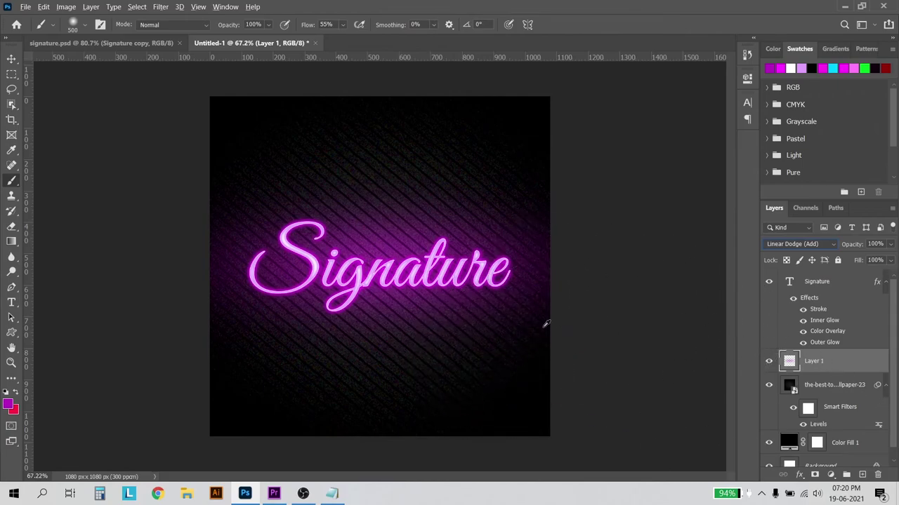
Step: Add a Drop Shadow to the Signature layer style, fit the document in view, and select the Move tool
{"action": "left_click", "coordinate": [829, 283]}
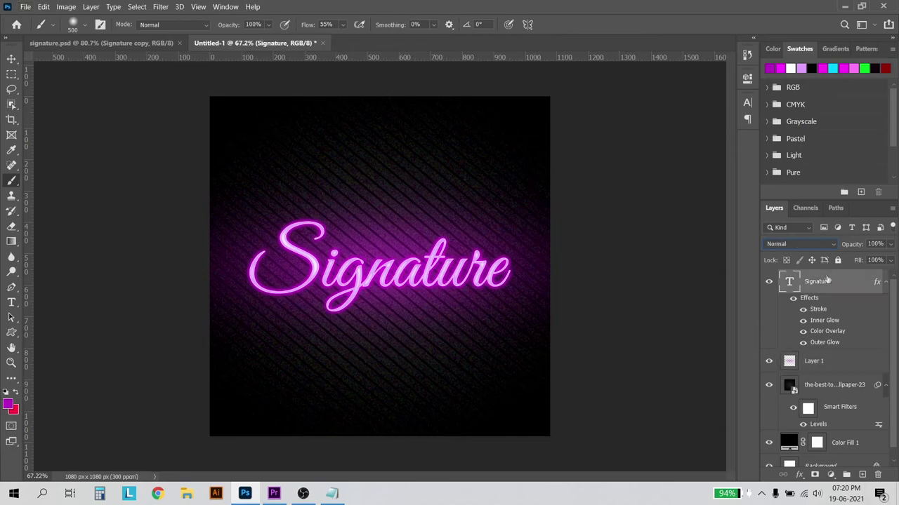
{"action": "double_click", "coordinate": [845, 286]}
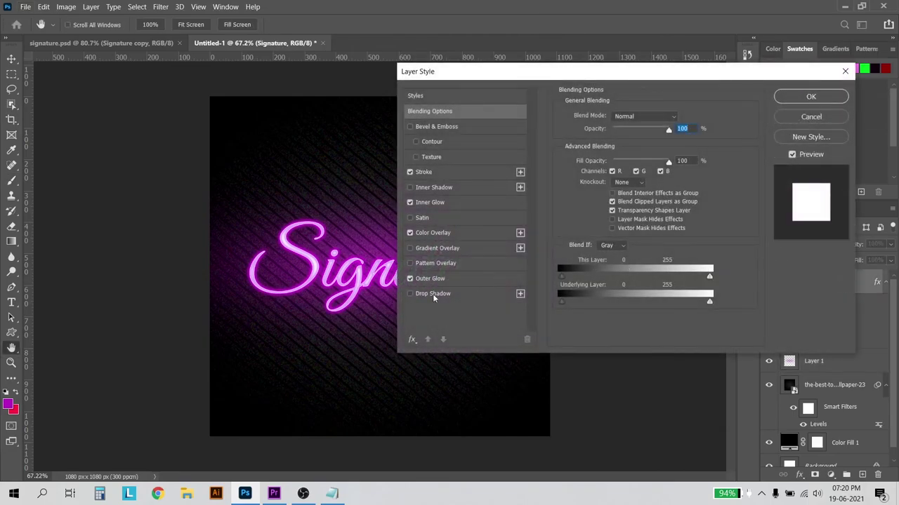
{"action": "left_click", "coordinate": [432, 293]}
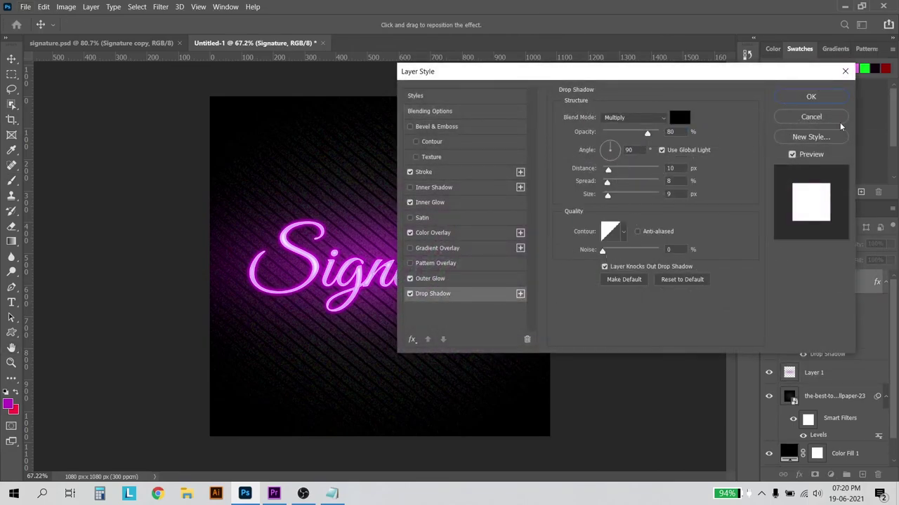
{"action": "left_click", "coordinate": [813, 97]}
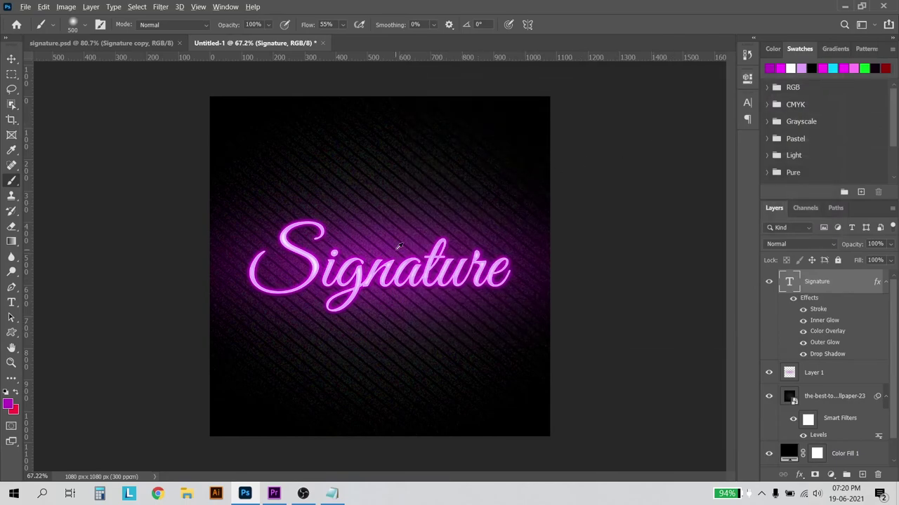
{"action": "key", "text": "ctrl+0"}
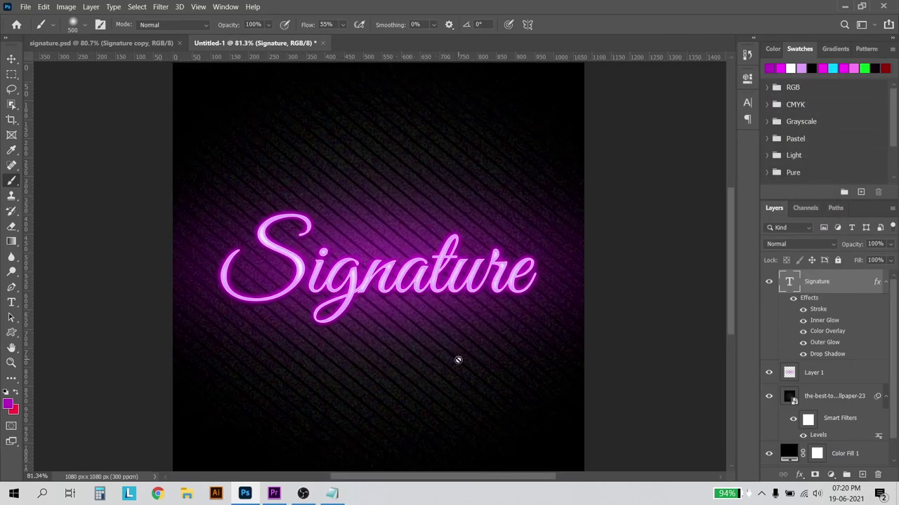
{"action": "key", "text": "v"}
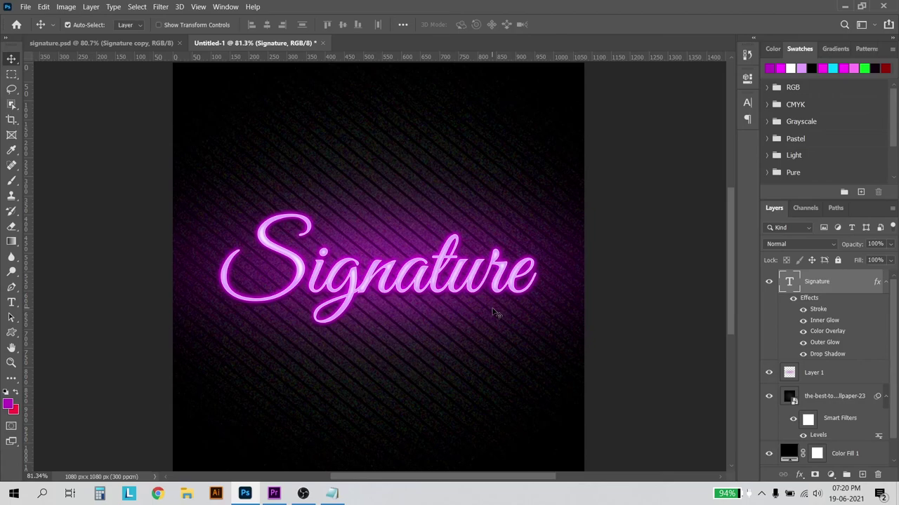